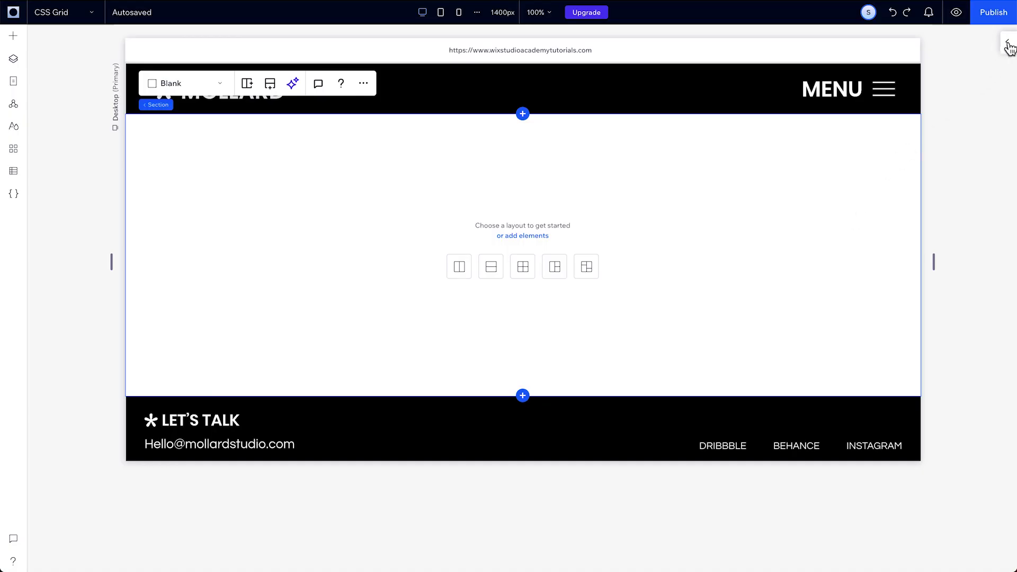
Step: Convert the blank section below the MOLLARD header to an advanced CSS grid with a 2x2 layout
left_click(1007, 46)
left_click(994, 543)
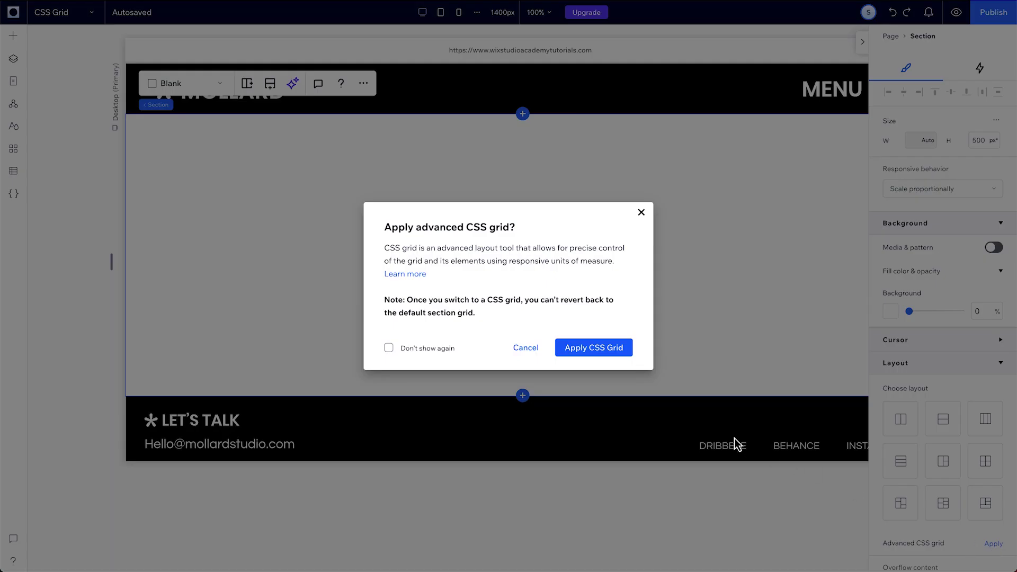
left_click(623, 351)
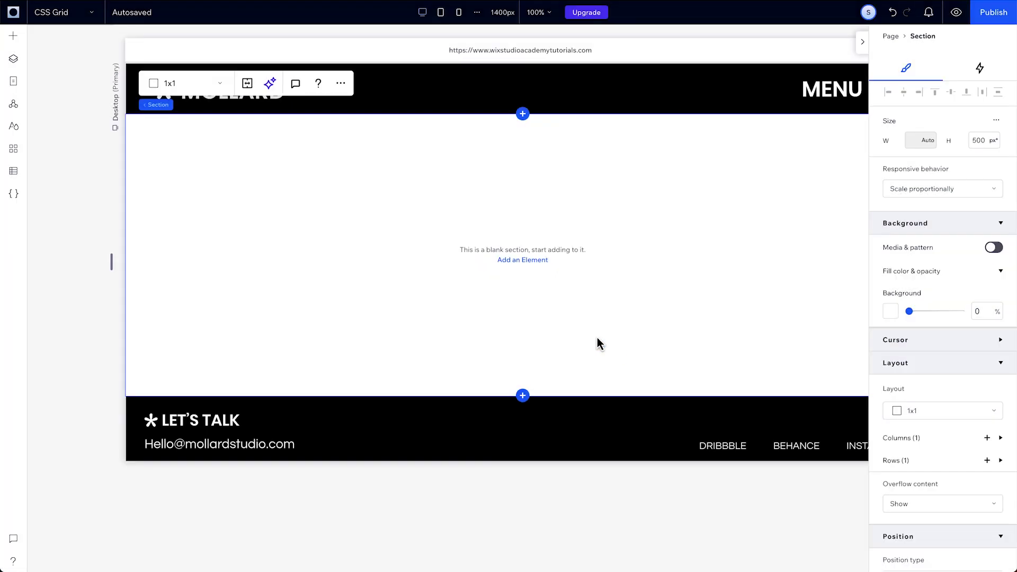
left_click(204, 86)
left_click(180, 164)
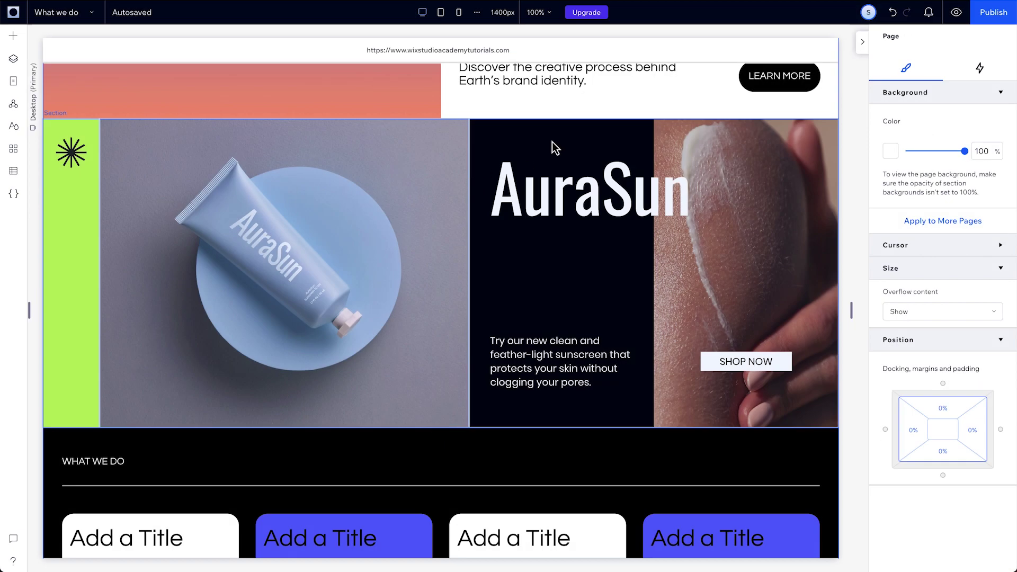
Step: Switch to the What we do page, showing the MOLLARD hero and AuraSun sections
left_click(554, 146)
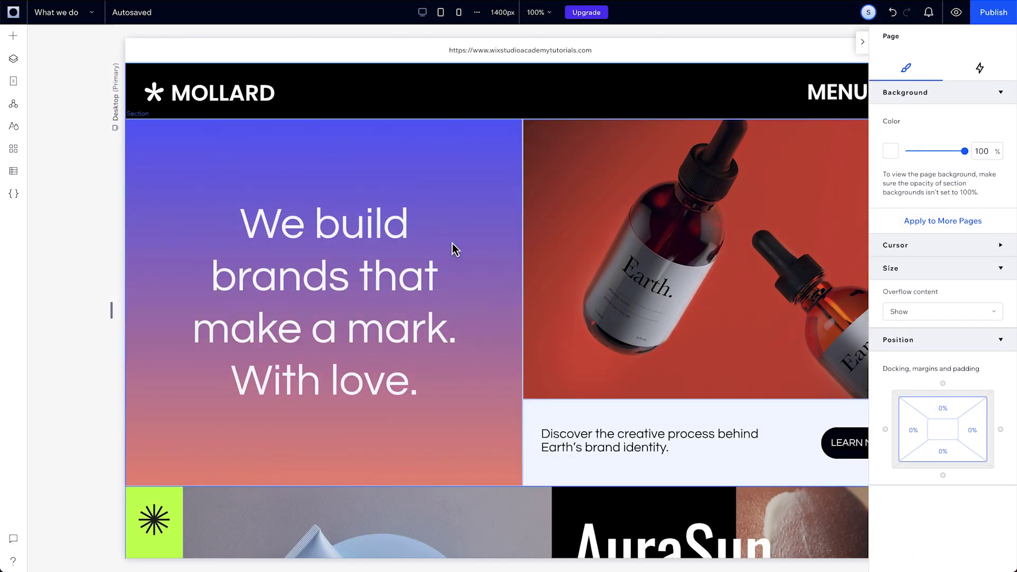
right_click(454, 248)
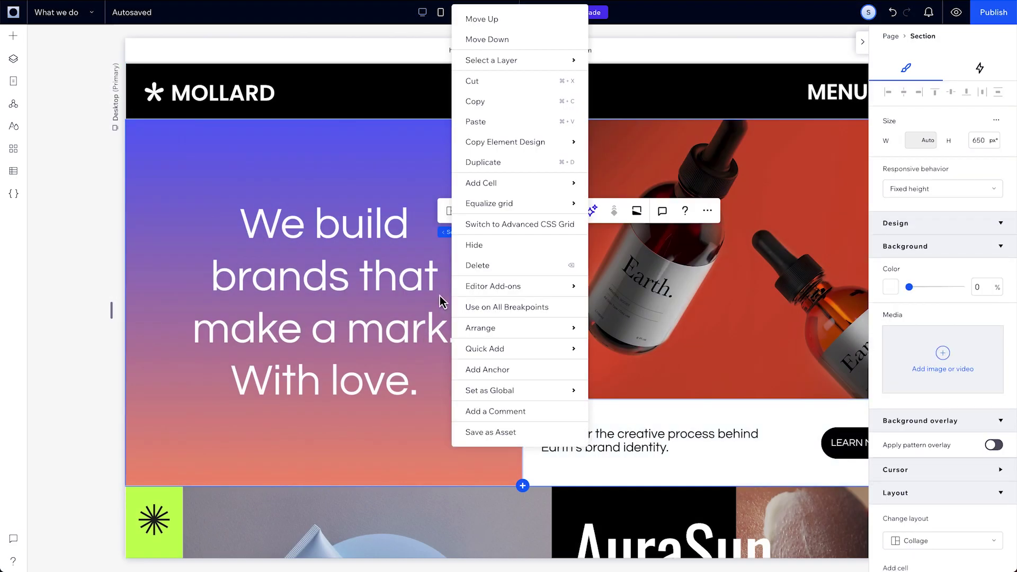
left_click(489, 225)
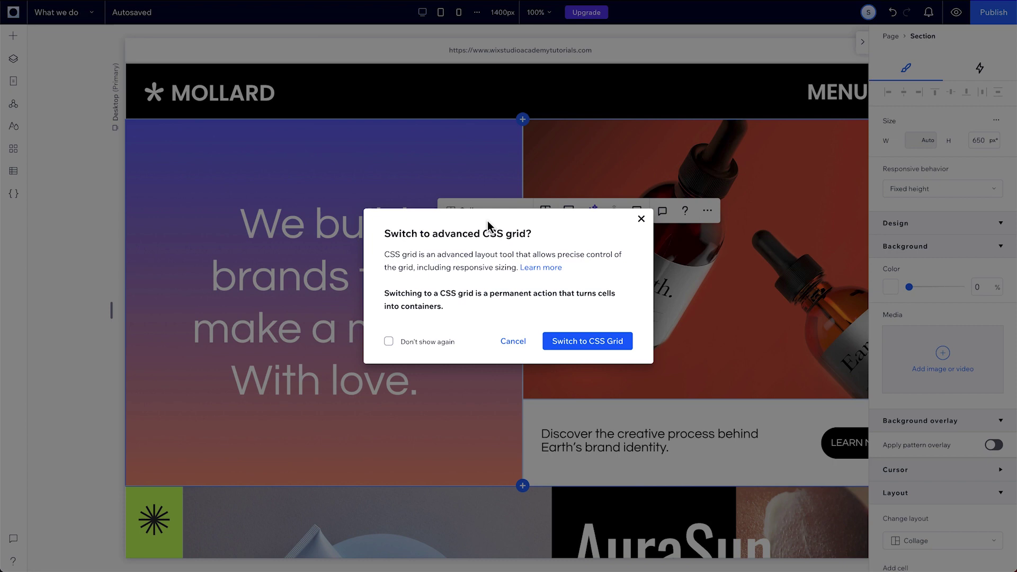
left_click(573, 341)
key("ctrl+z")
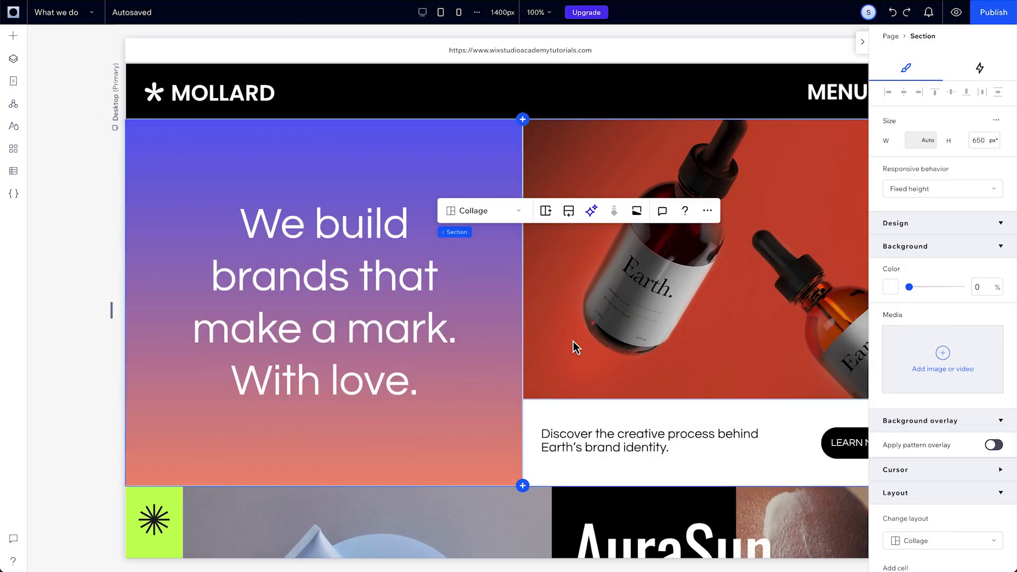
Step: Turn the left collage cell into an advanced CSS grid with a 2x2 layout
left_click(482, 307)
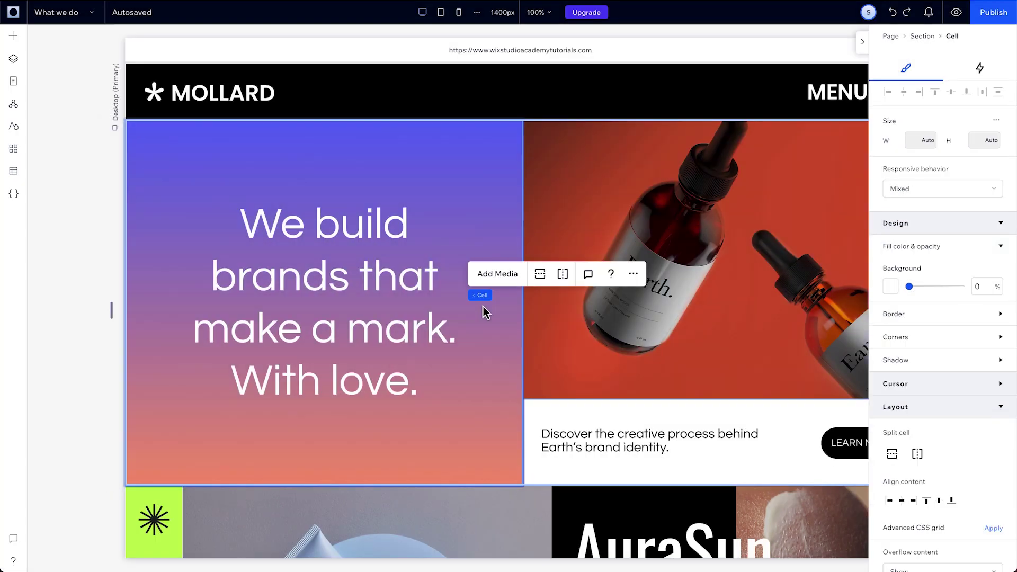
right_click(469, 372)
left_click(517, 201)
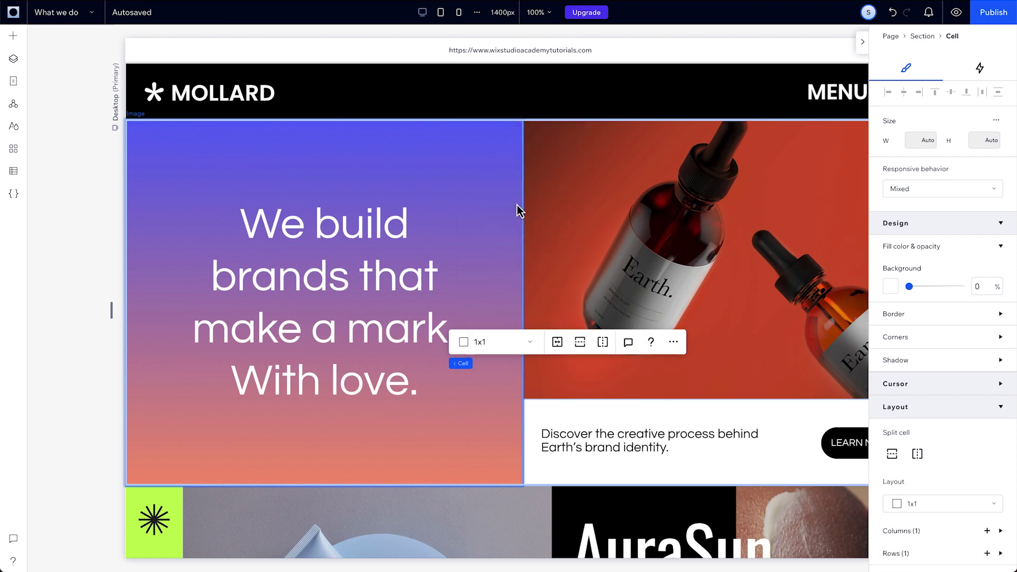
left_click(483, 349)
left_click(487, 424)
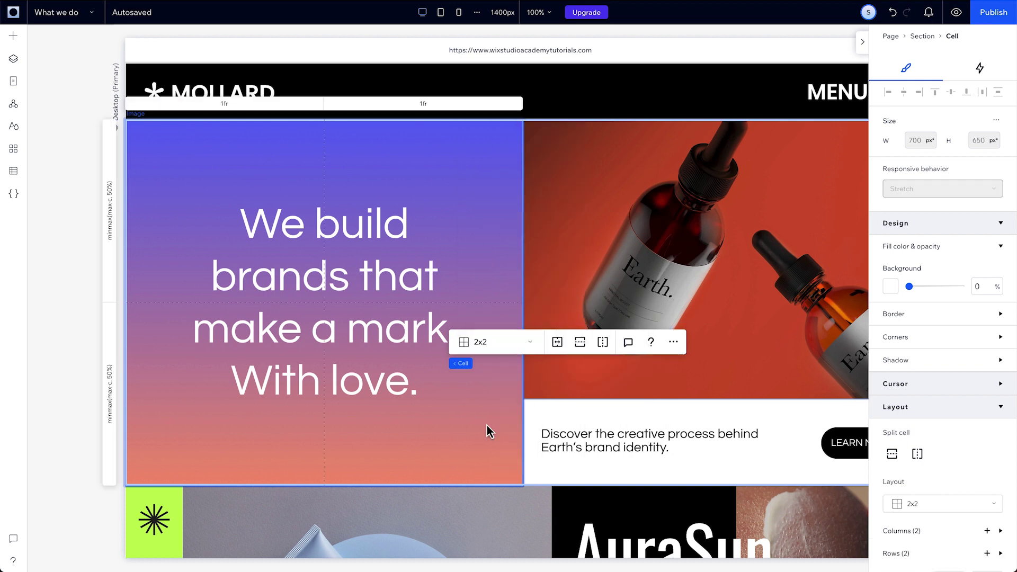
Step: Insert a new blank section below the hero and begin converting it to a CSS grid
left_click(524, 487)
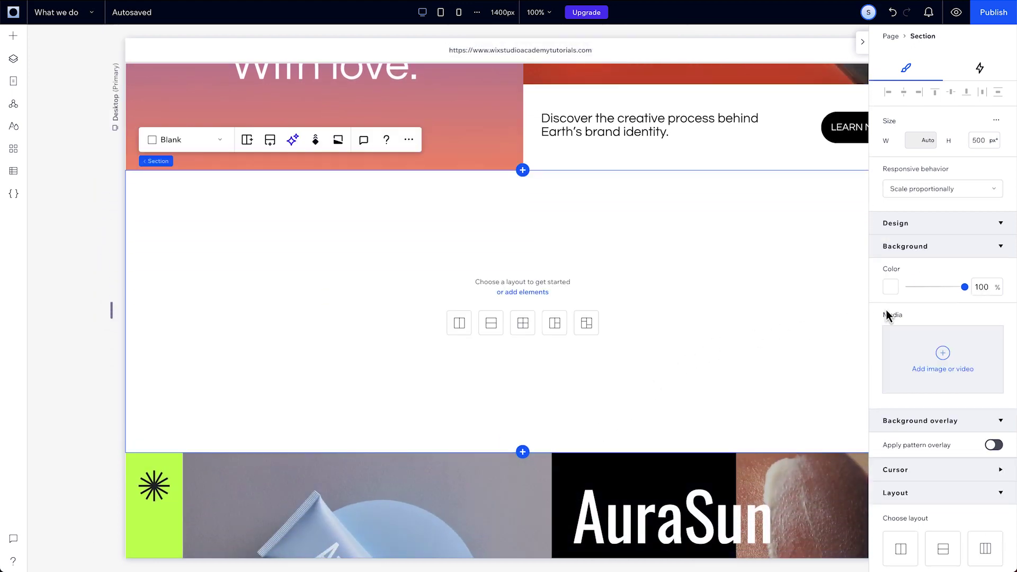
scroll(922, 305, "down", 5)
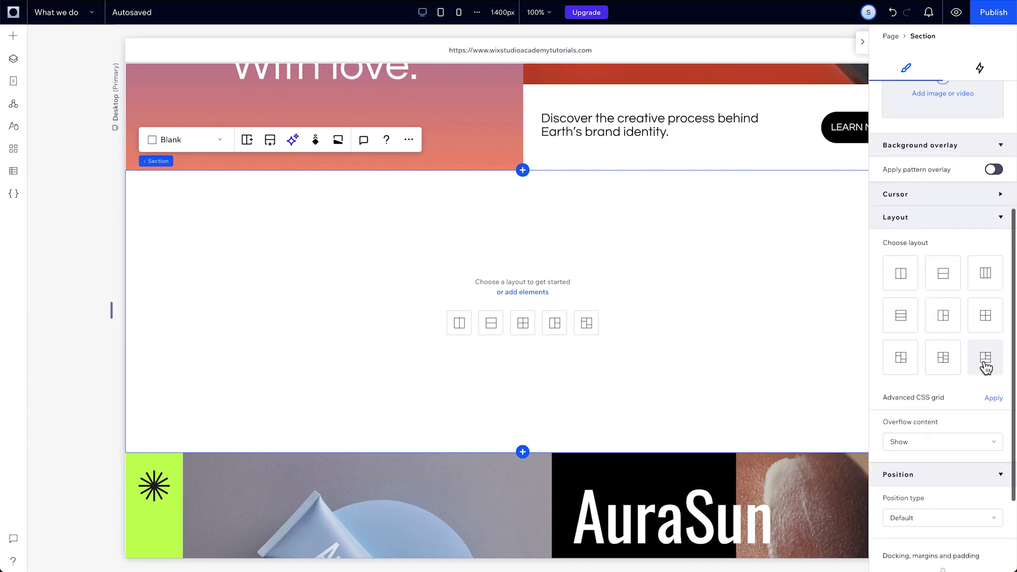
left_click(994, 398)
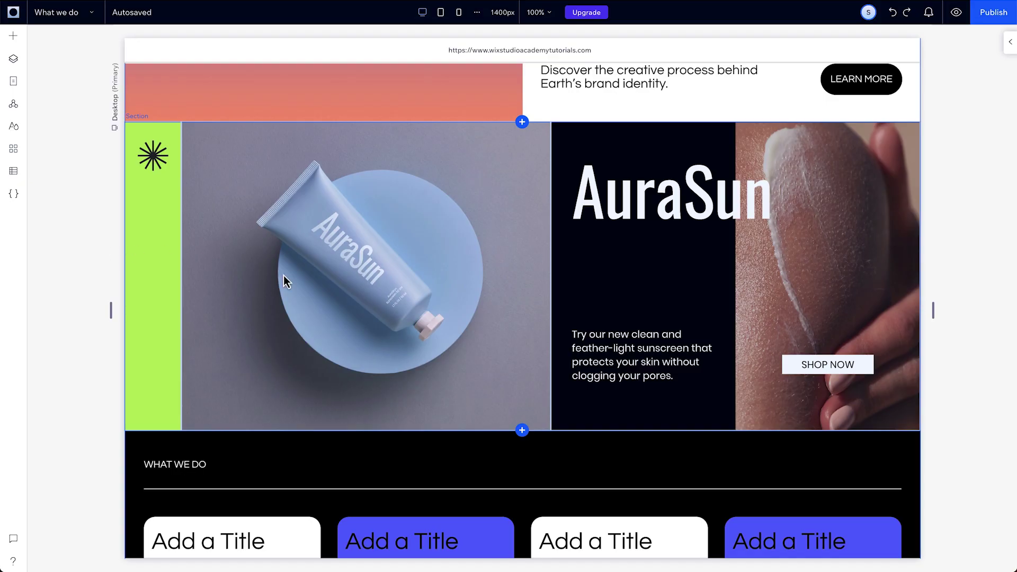
Step: Switch the AuraSun section to an advanced CSS grid with 0.2fr, 1fr and 1fr columns
right_click(283, 276)
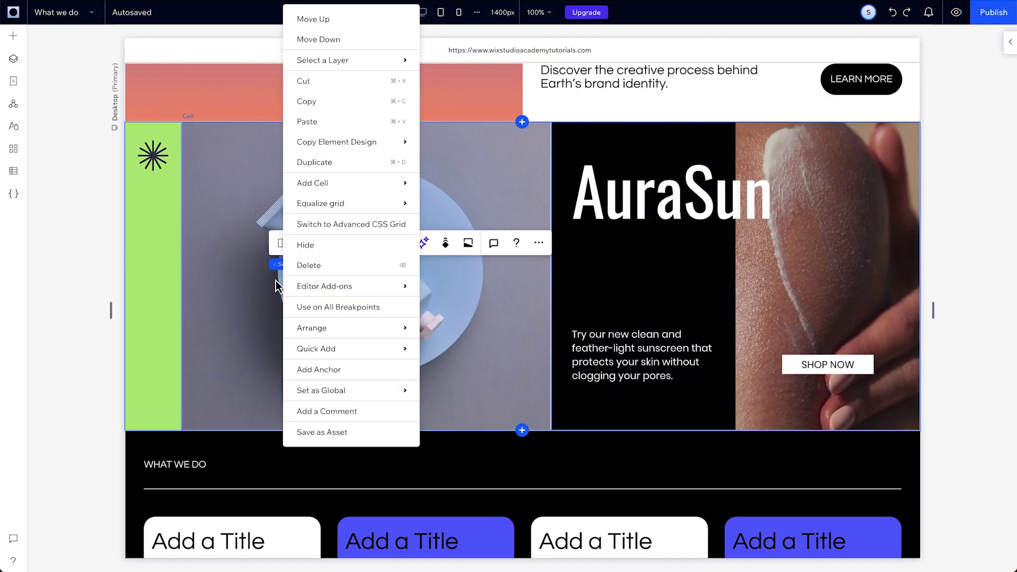
left_click(323, 224)
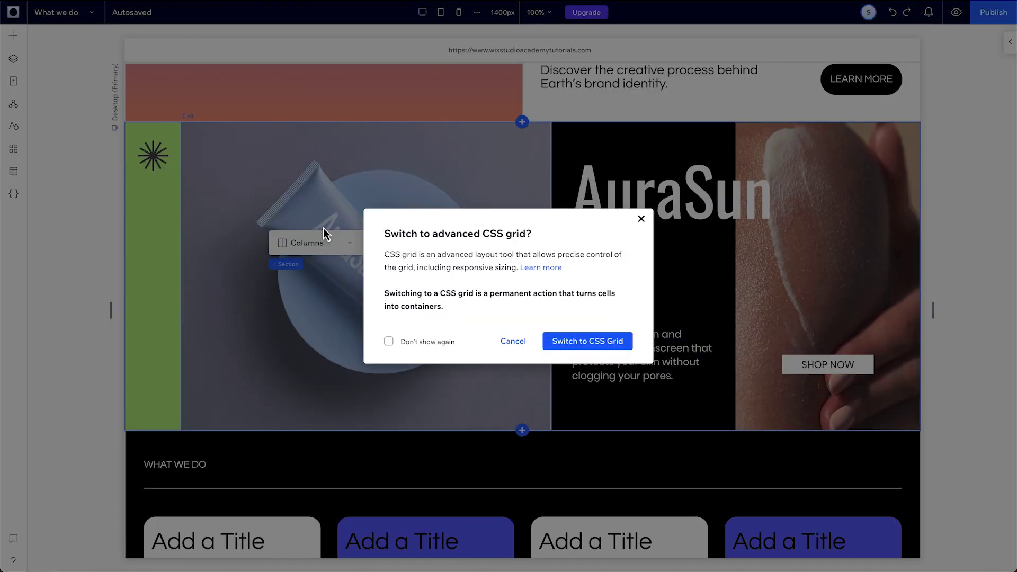
left_click(575, 344)
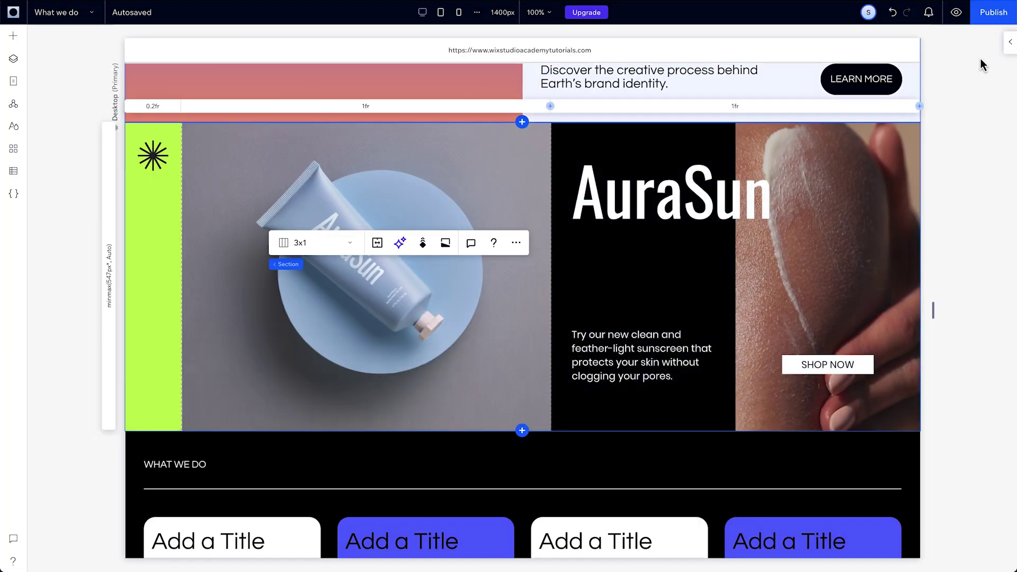
left_click(1011, 42)
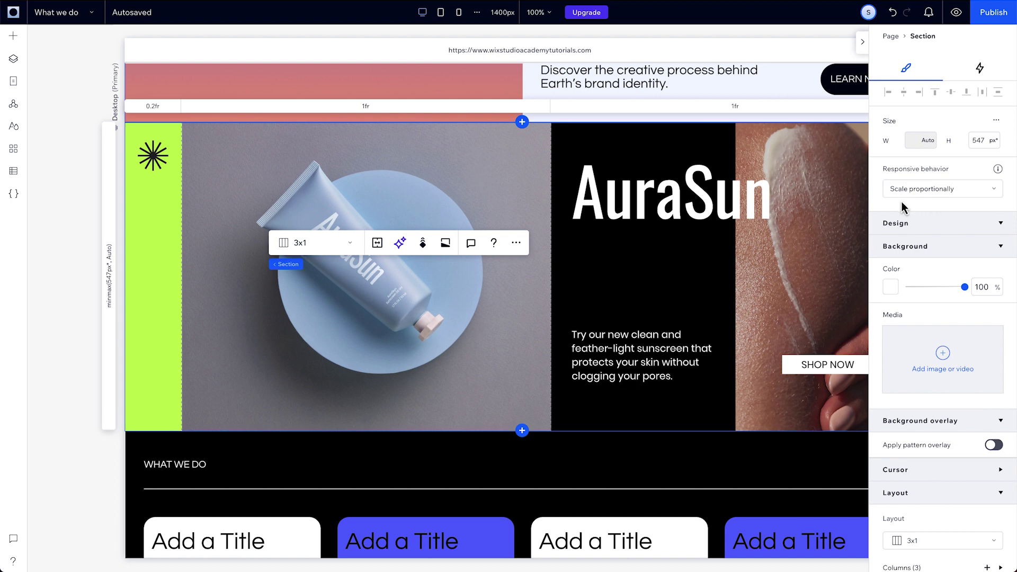
Step: Change the AuraSun grid's first column from 0.2fr to a fixed 100px width
scroll(902, 202, "down", 5)
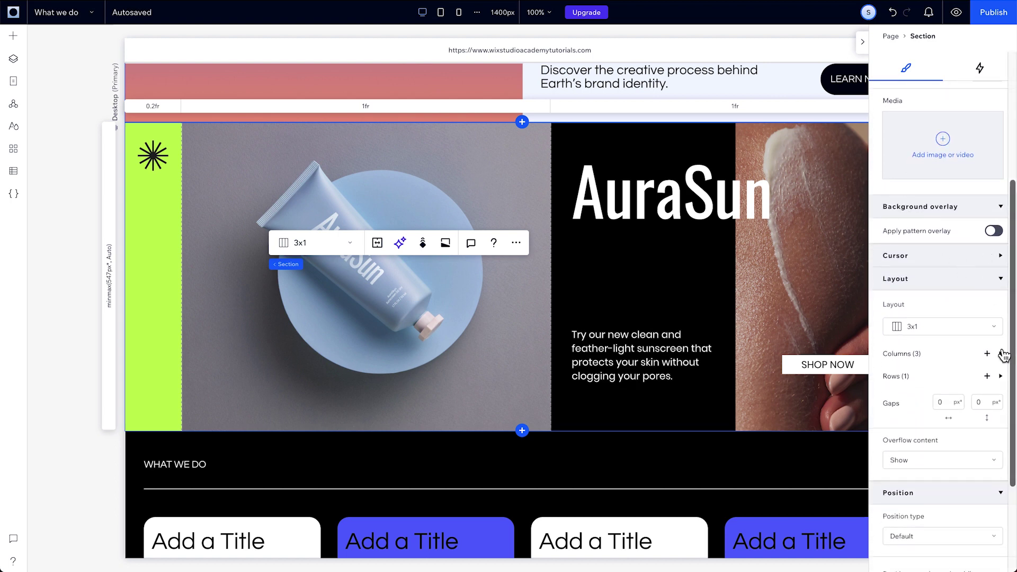
left_click(1001, 353)
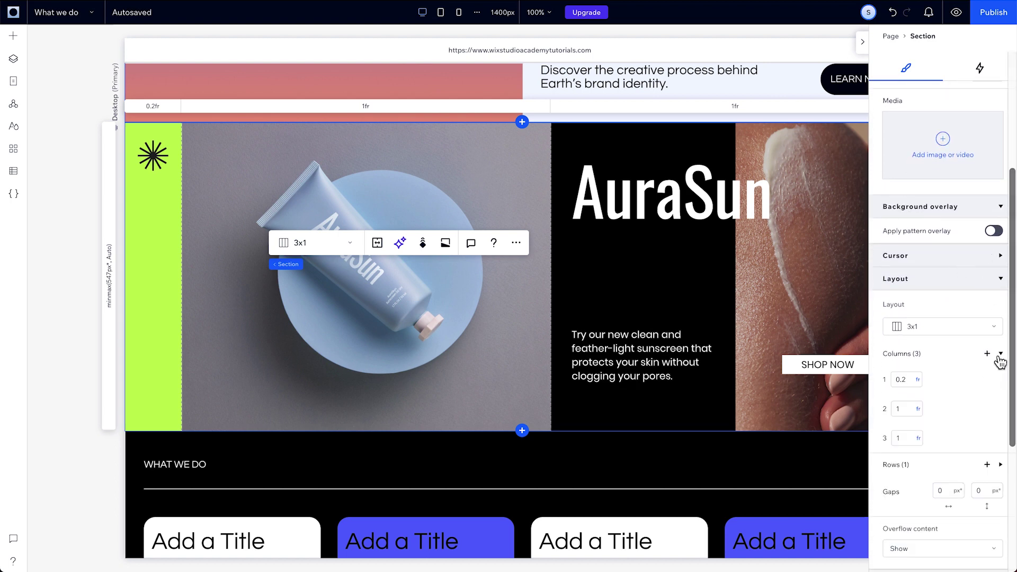
left_click(923, 381)
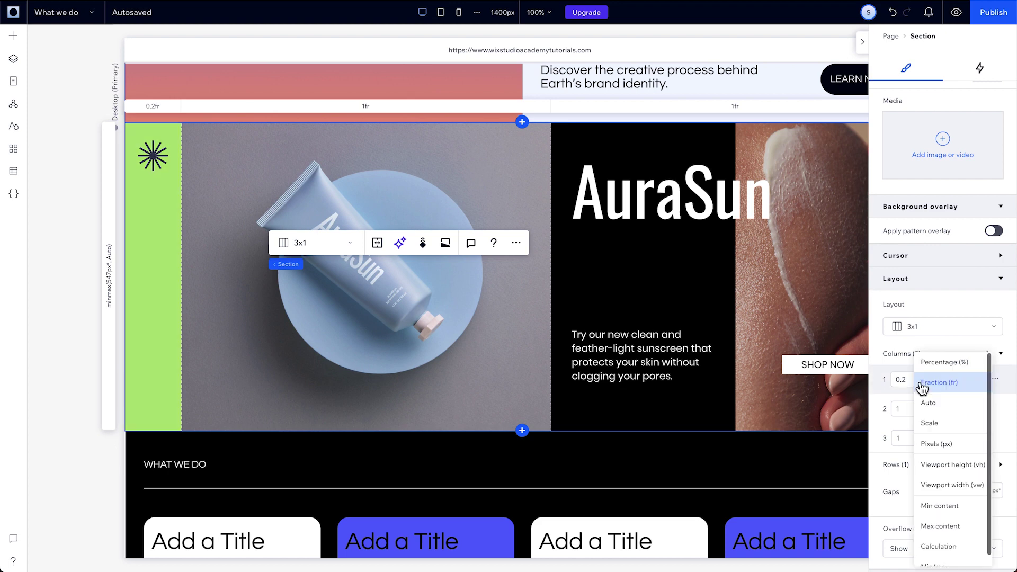
left_click(928, 444)
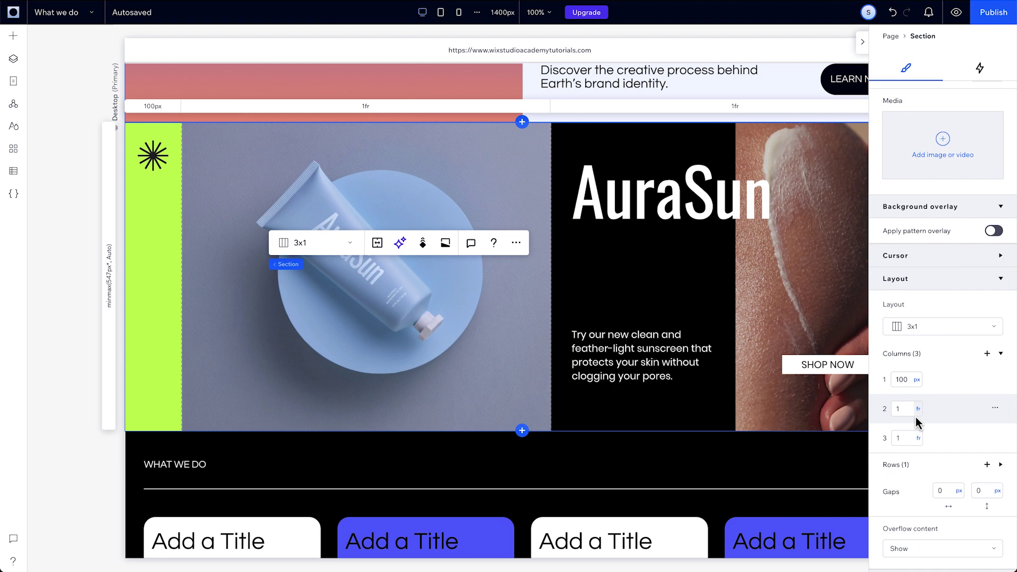
left_click(863, 42)
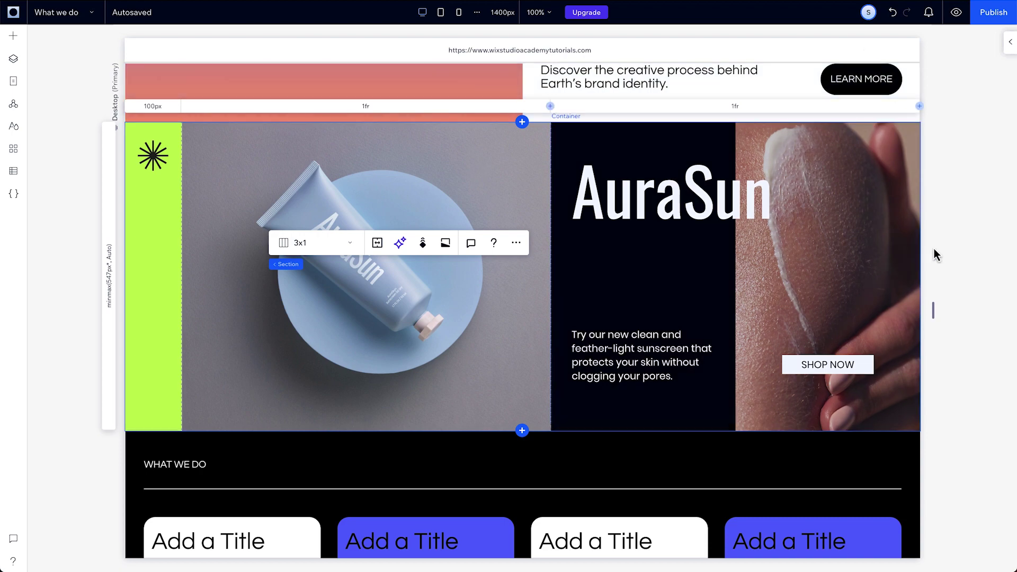
left_click(934, 309)
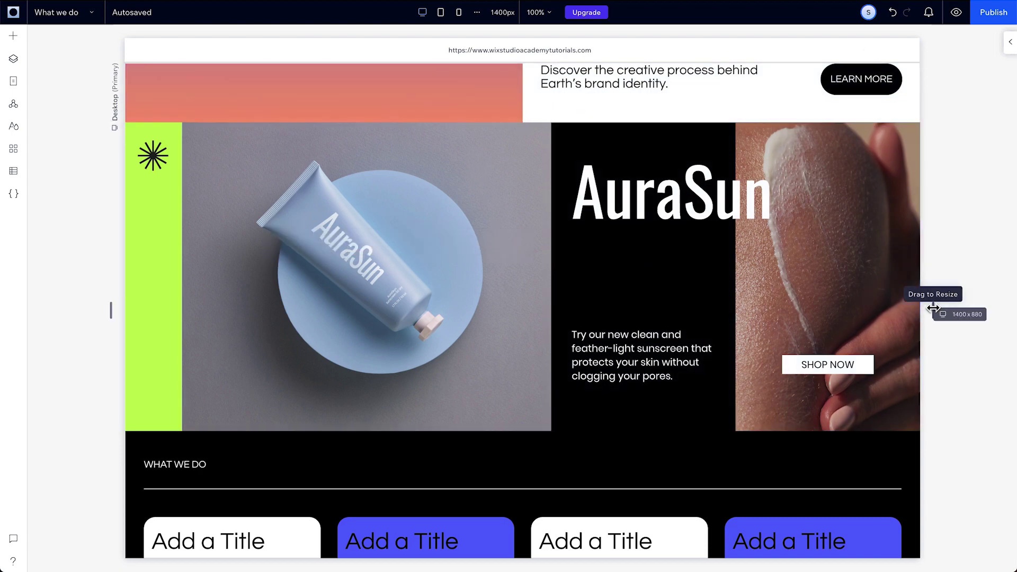
left_click_drag(933, 309, 973, 319)
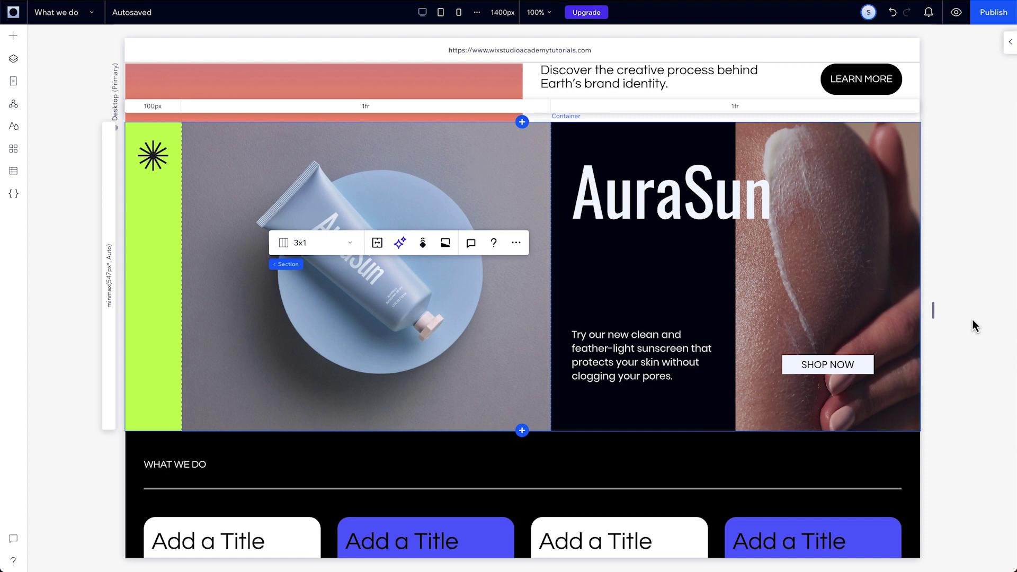
left_click(1010, 44)
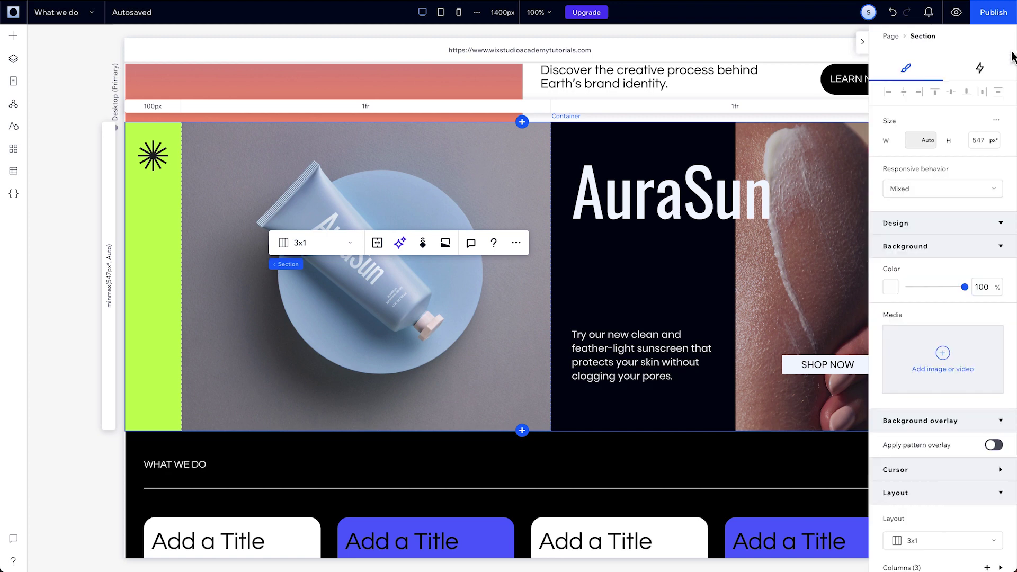
scroll(943, 212, "down", 4)
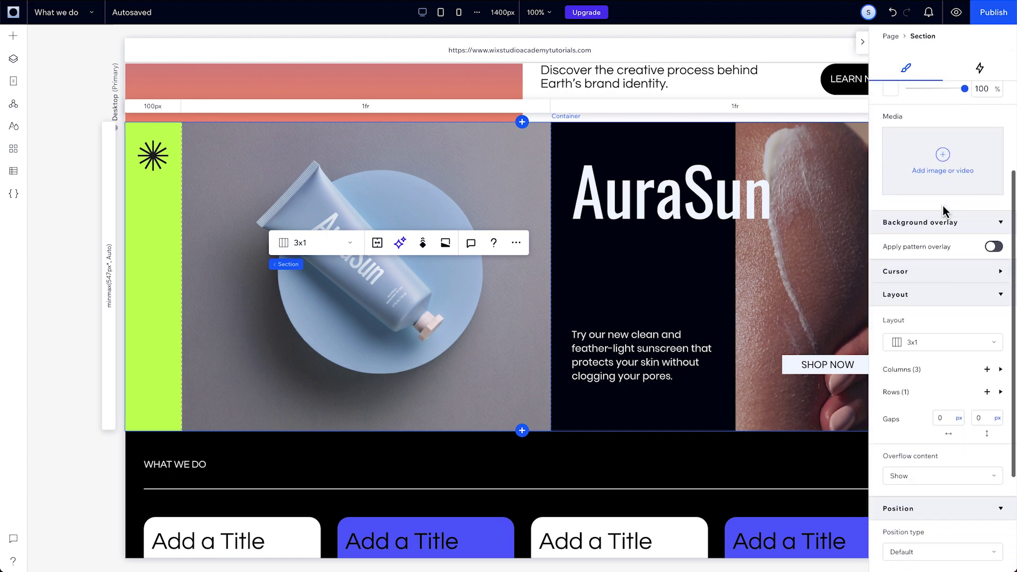
scroll(943, 212, "down", 1)
left_click(1001, 340)
left_click(917, 396)
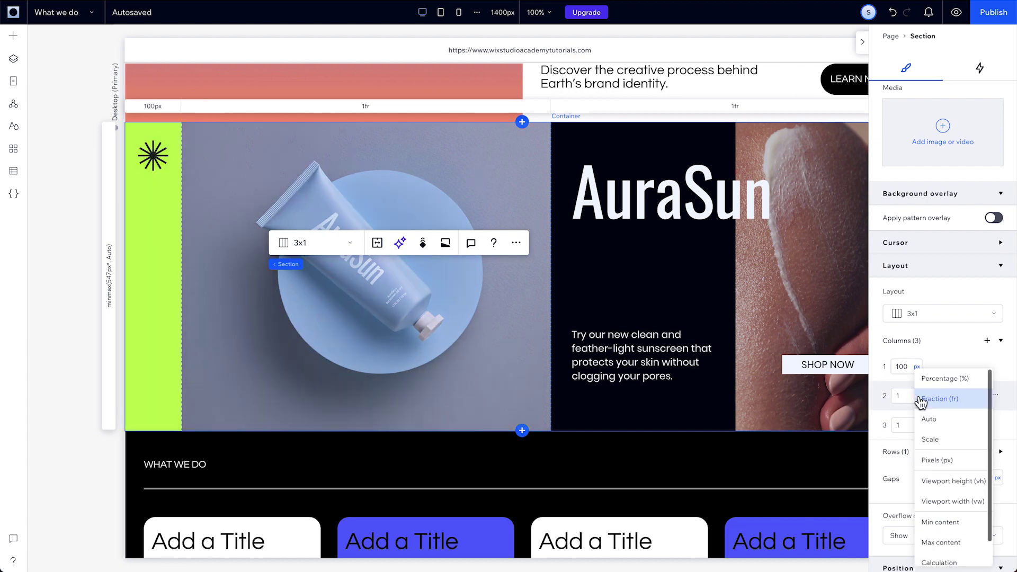
left_click(923, 380)
left_click(899, 425)
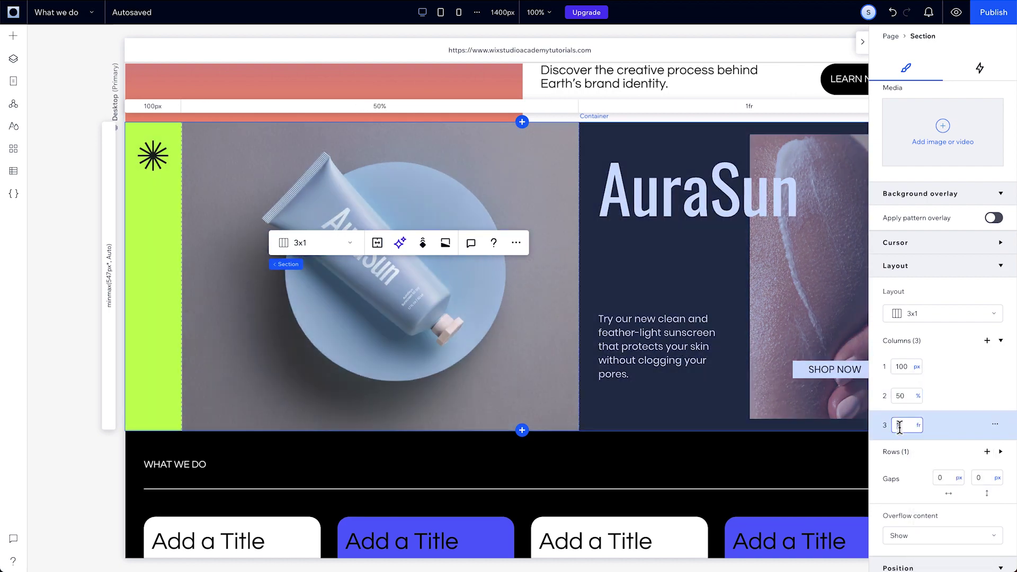
left_click(918, 425)
left_click(924, 408)
type("50")
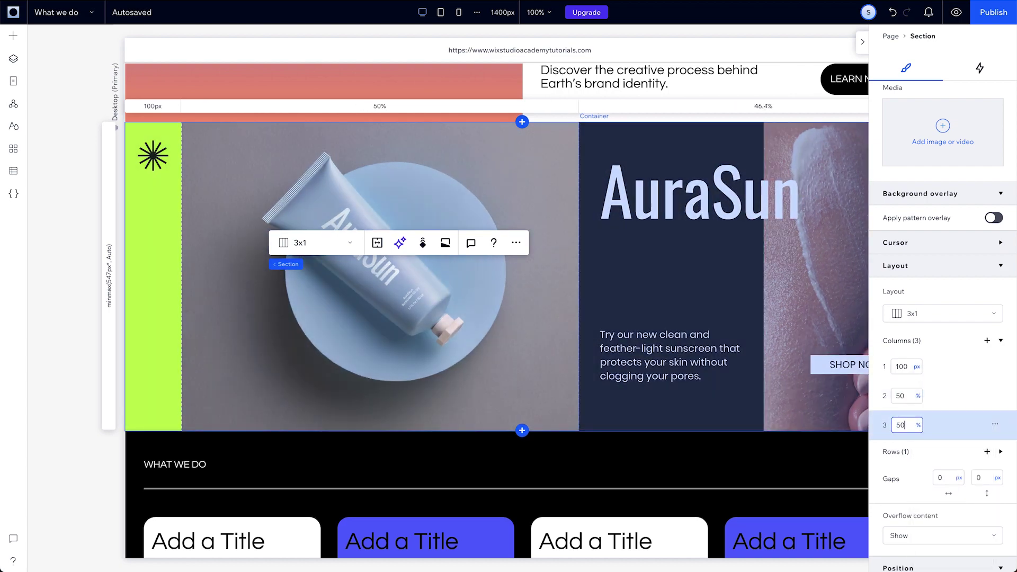
key("Return")
left_click(863, 41)
left_click_drag(931, 311, 841, 281)
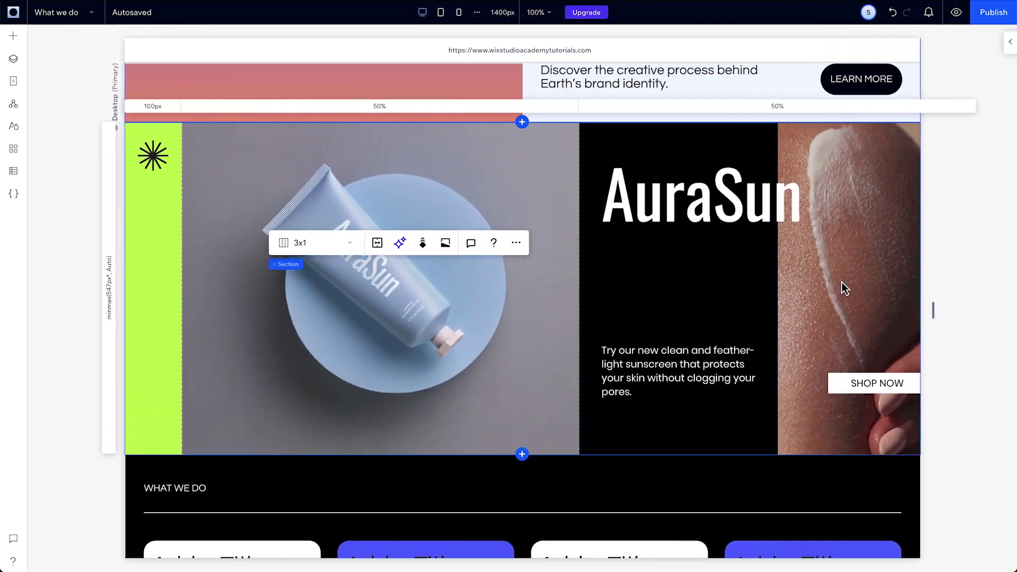
left_click(1010, 41)
scroll(1005, 263, "down", 5)
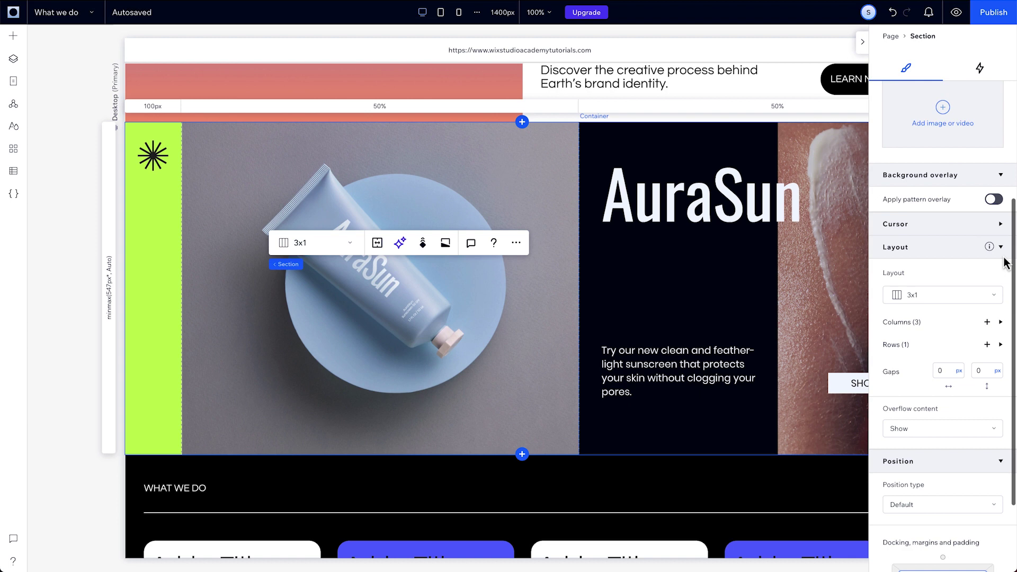
left_click(1001, 322)
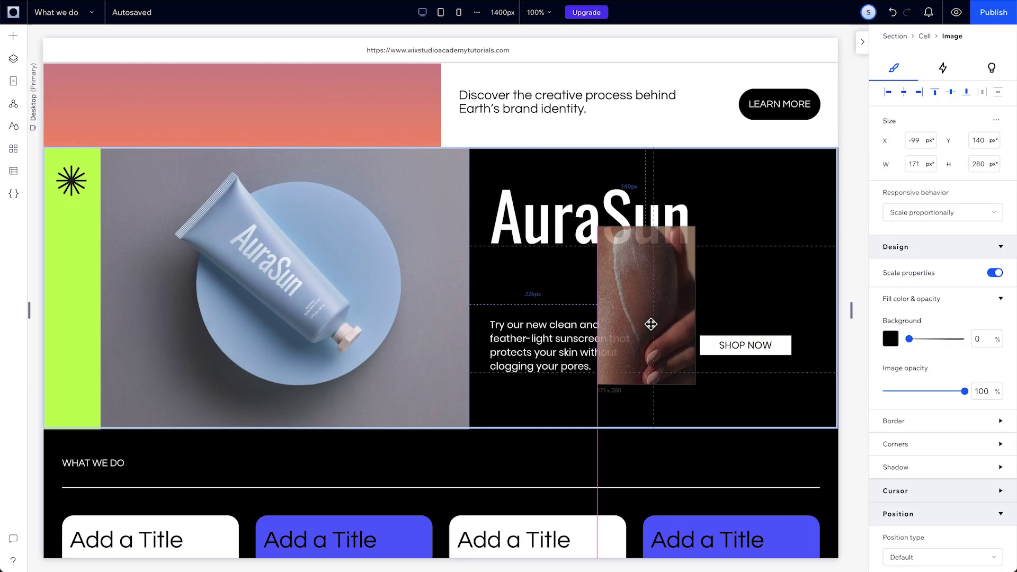
Step: Place the skin image in the AuraSun cell at column 2, rows 1–2, stretched to fill
left_click_drag(651, 325, 720, 297)
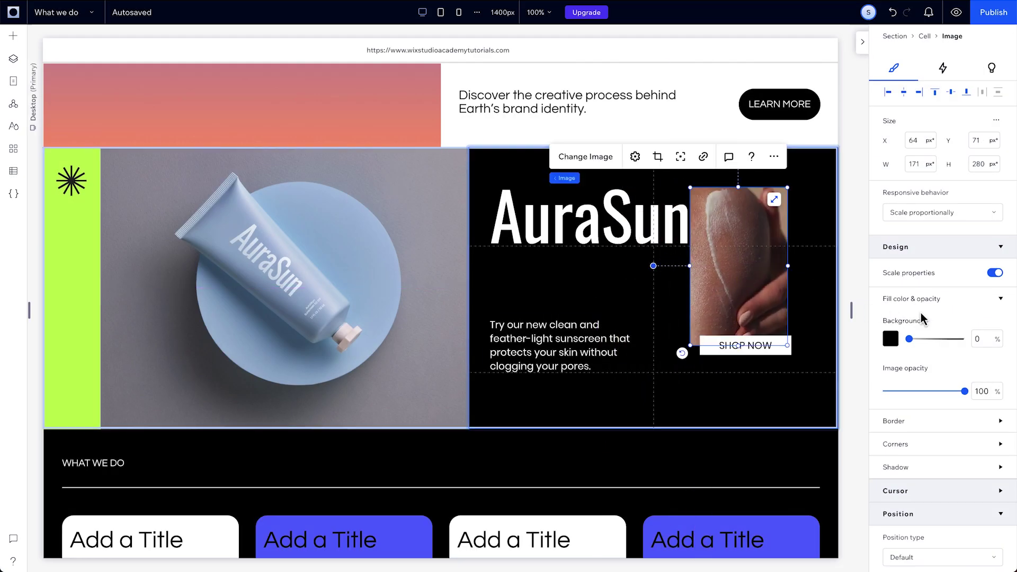
scroll(921, 312, "down", 6)
left_click(923, 287)
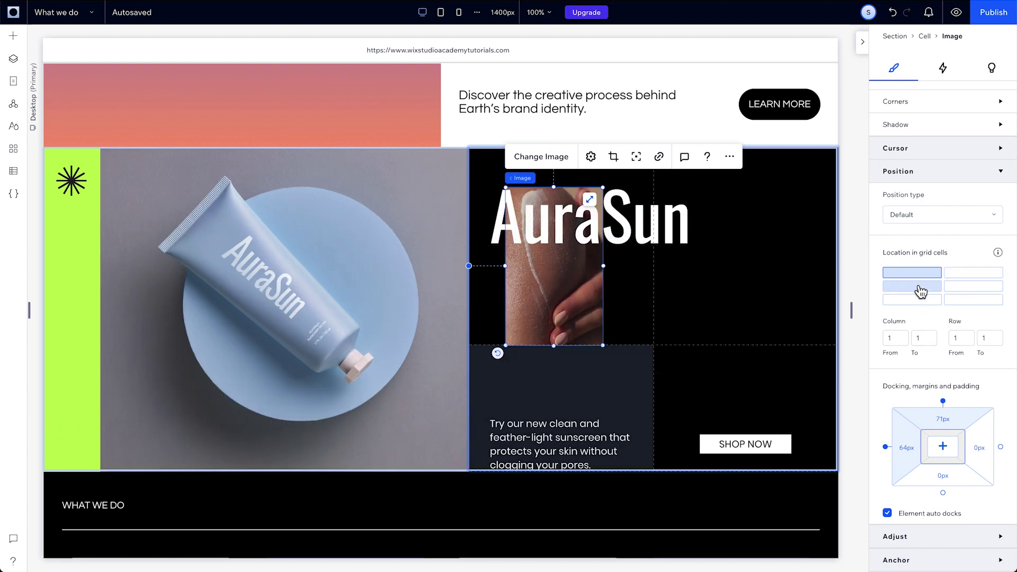
left_click(977, 293)
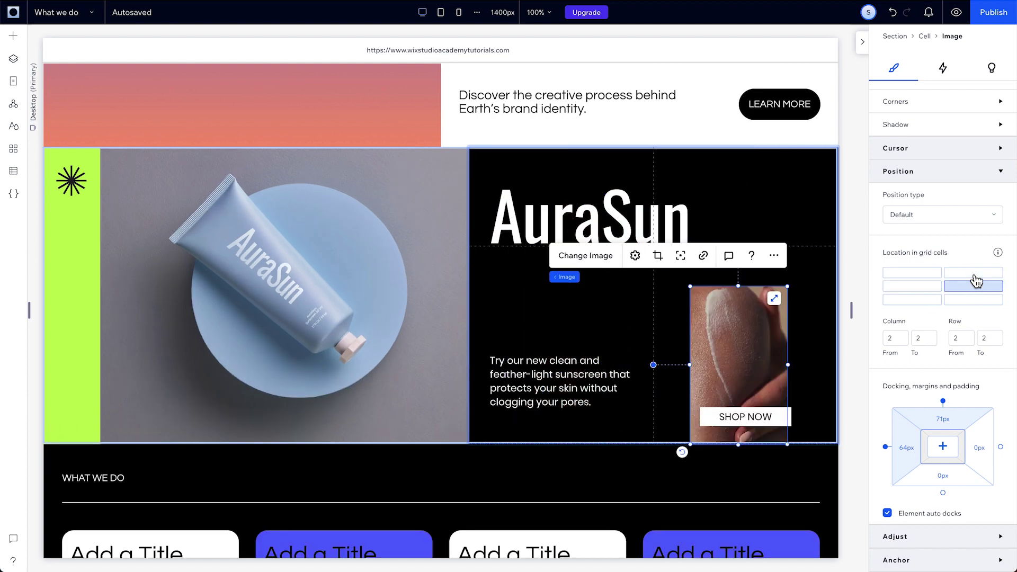
left_click(976, 281)
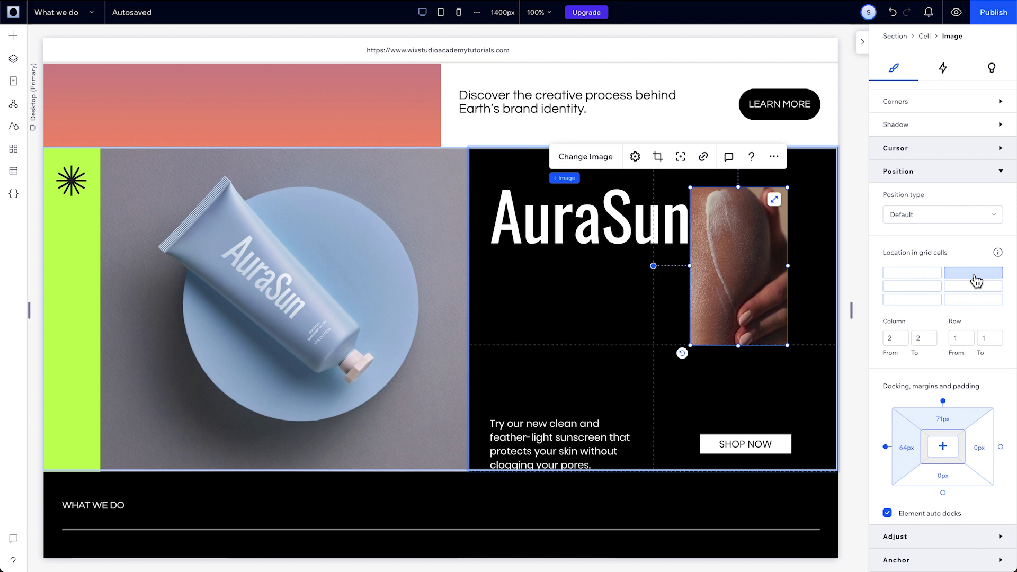
left_click(976, 295, "shift")
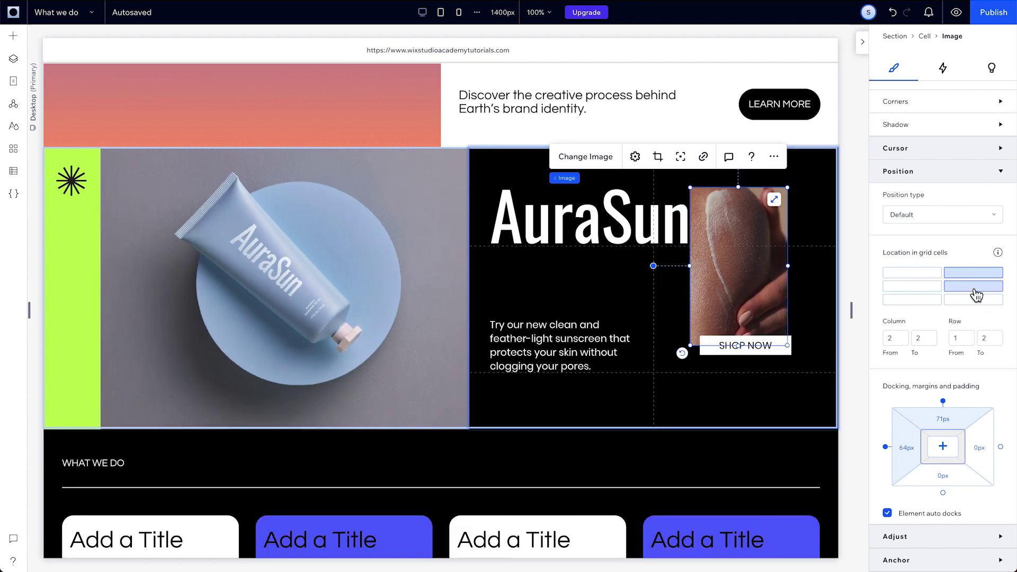
left_click(774, 200)
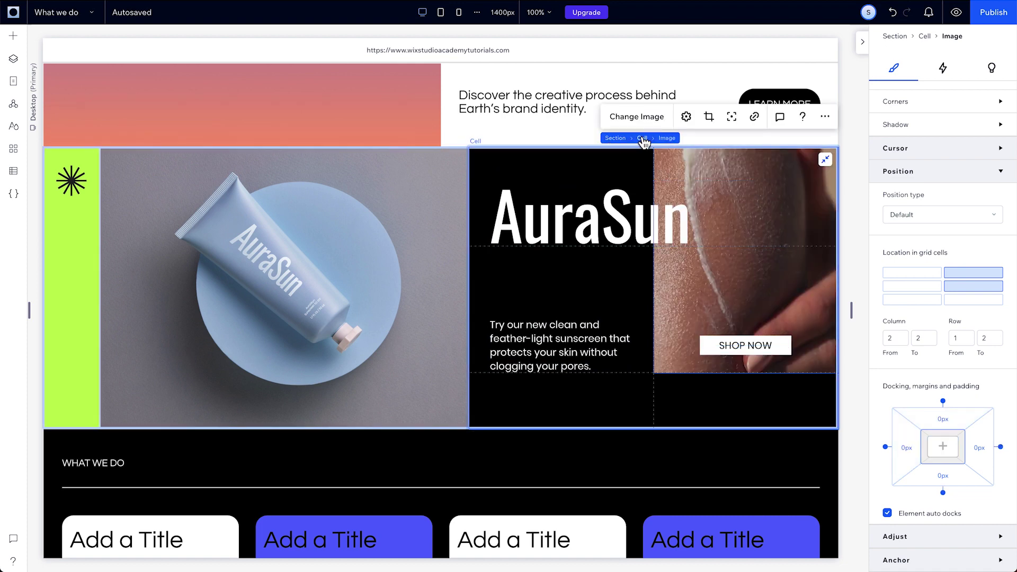
Step: Delete the third row of the AuraSun cell's grid, leaving 2x2
left_click(642, 139)
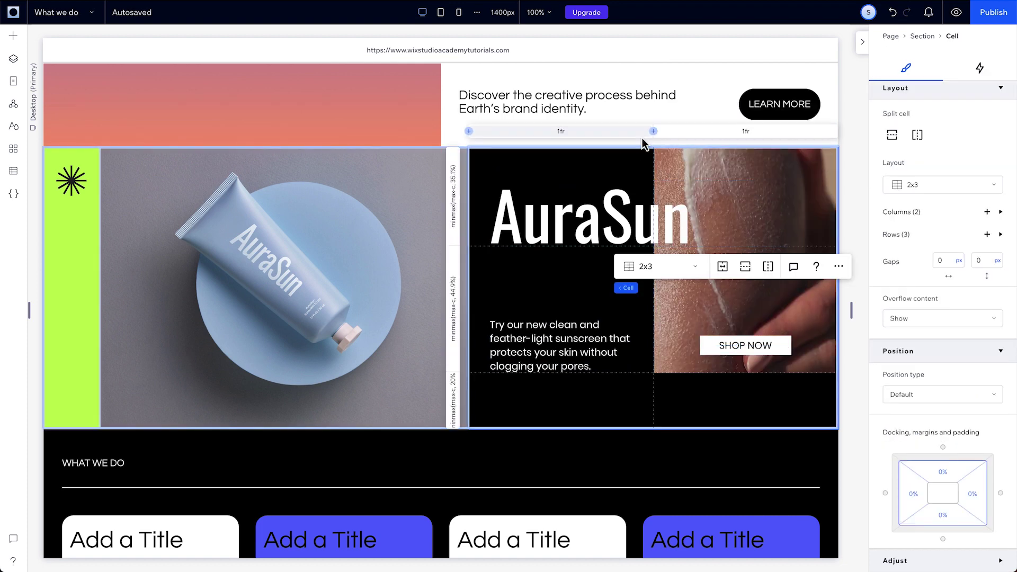
left_click(1001, 235)
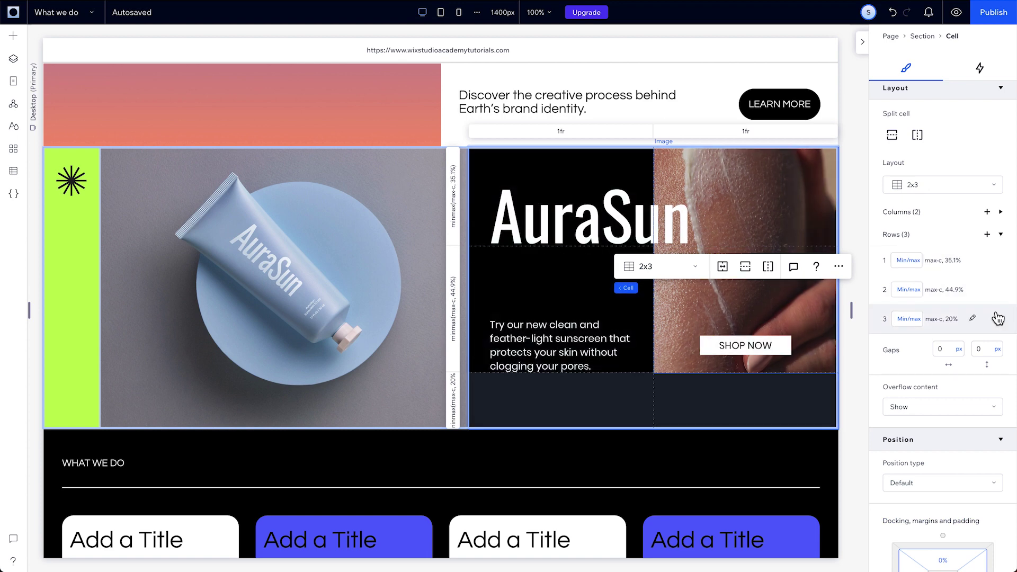
left_click(999, 319)
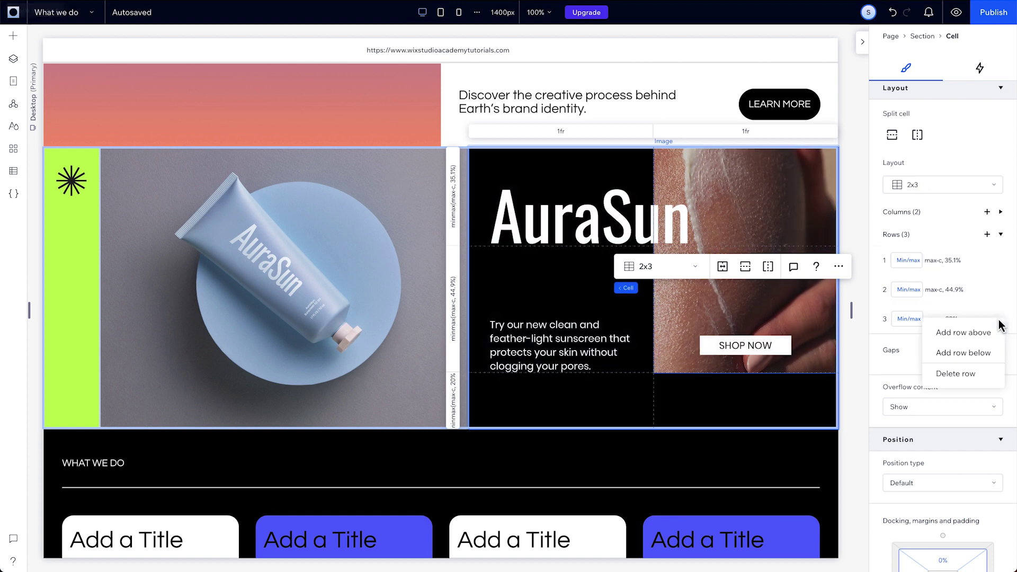
left_click(975, 373)
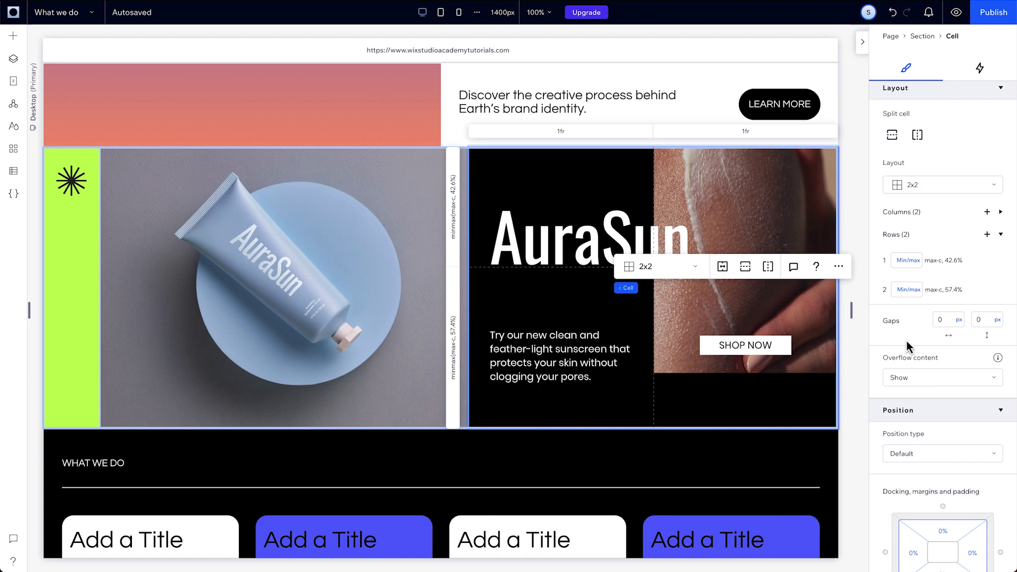
Step: Set row 2's minimum size to Auto so the heading and paragraph move higher
left_click(950, 296)
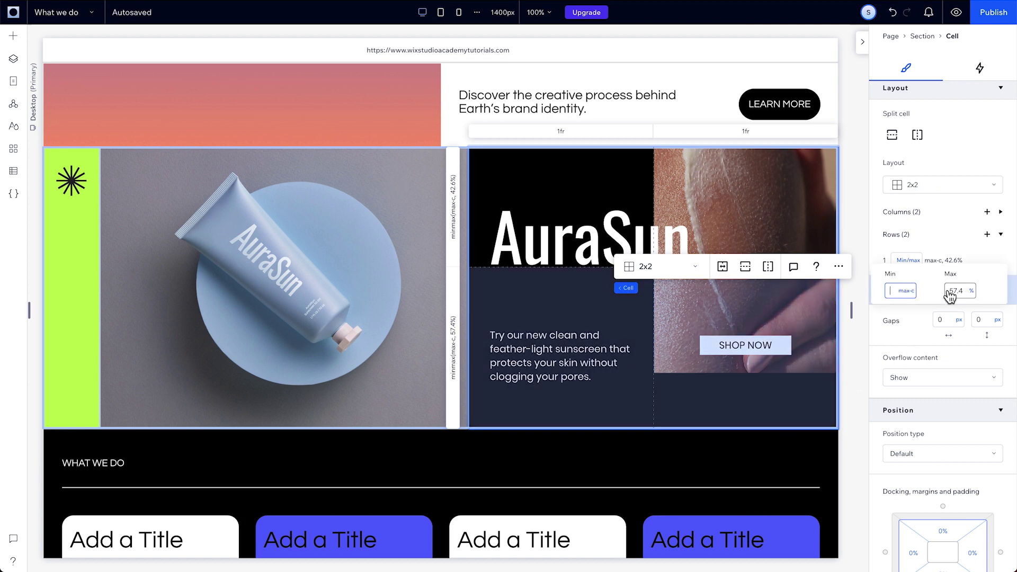
left_click(904, 291)
left_click(919, 261)
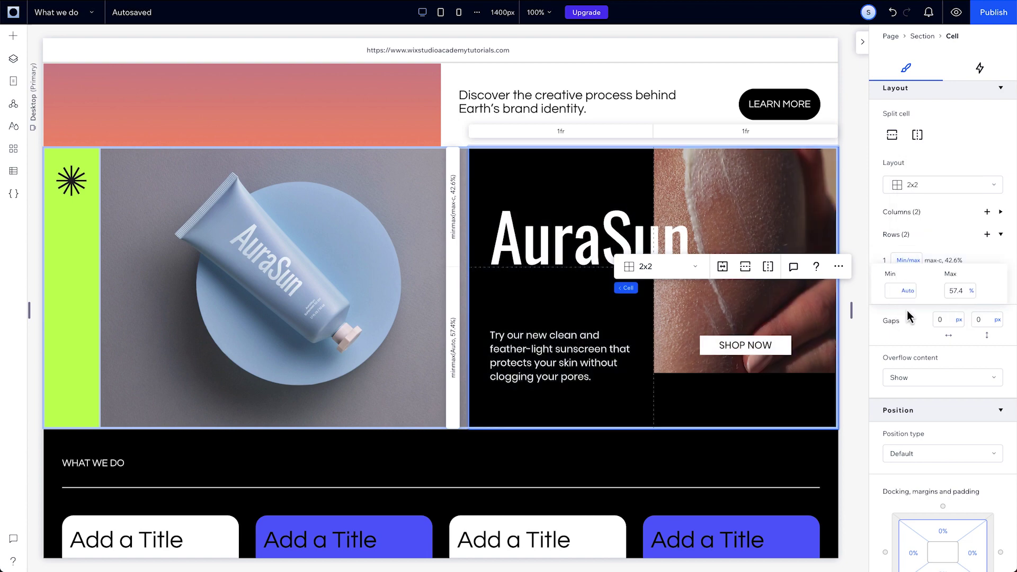
left_click(825, 170)
key("Escape")
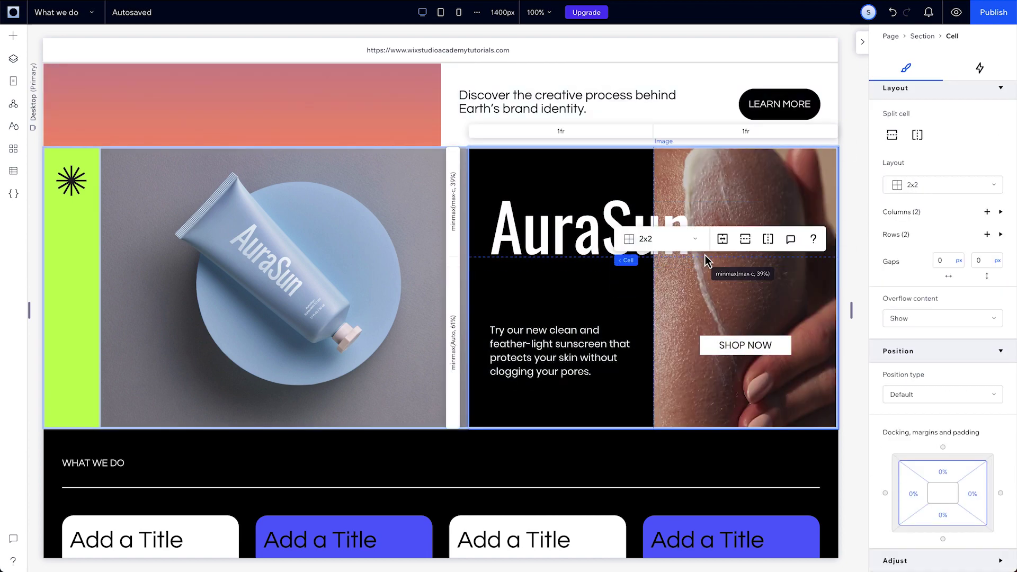
left_click(125, 126)
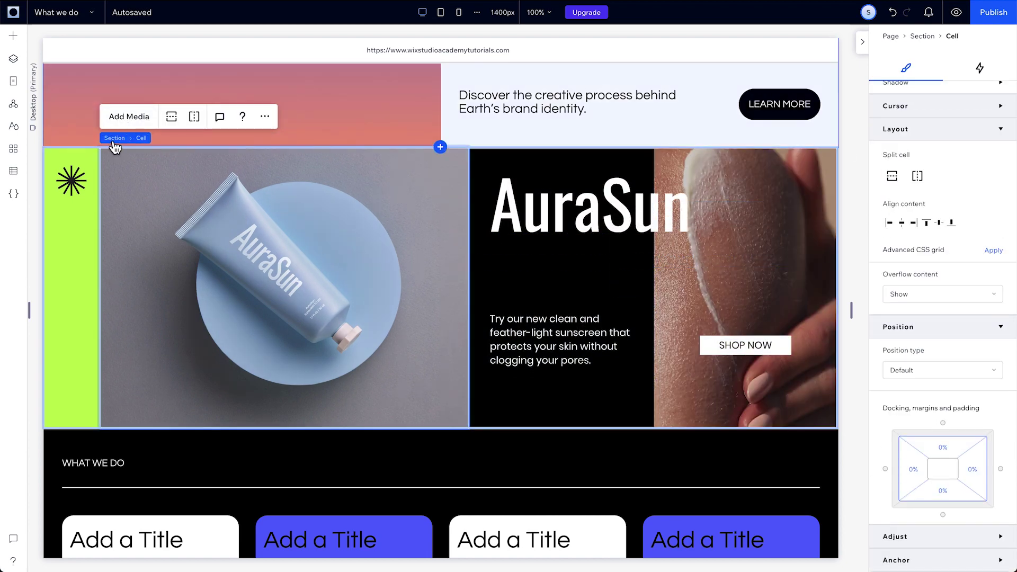
Step: Enable advanced sizing on the AuraSun section, changing its height from 500px to Auto
left_click(113, 138)
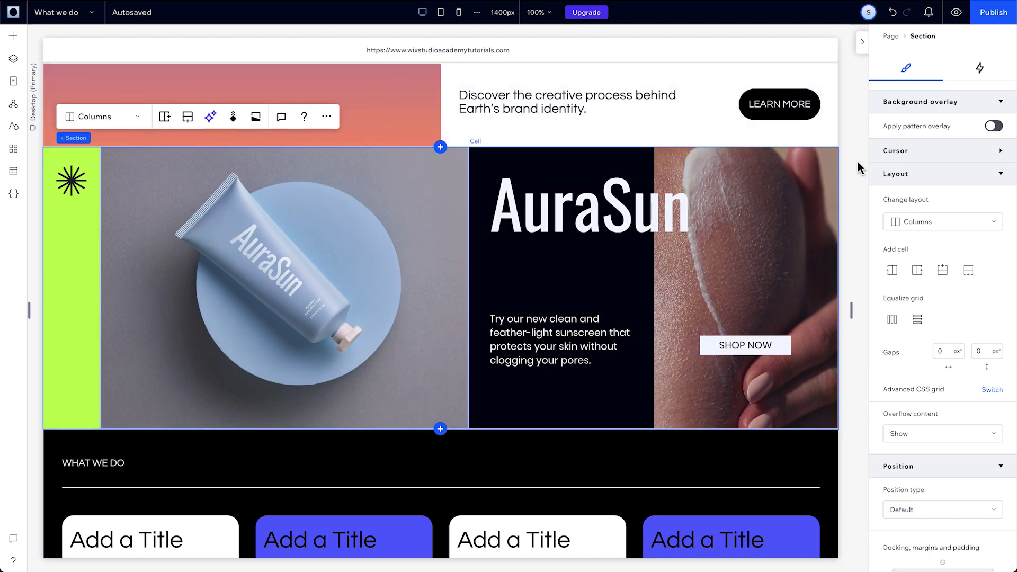
scroll(944, 162, "up", 6)
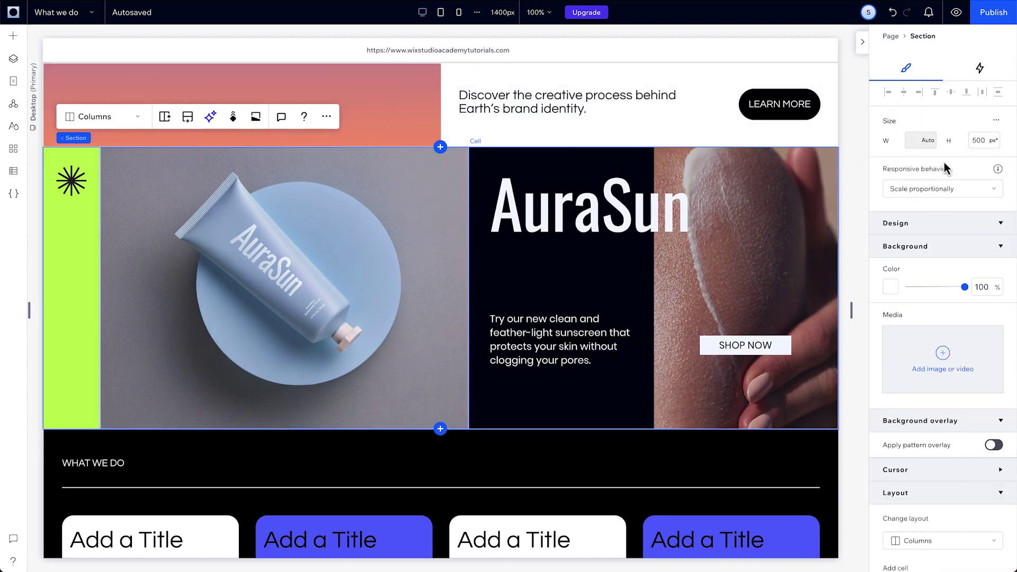
left_click(997, 120)
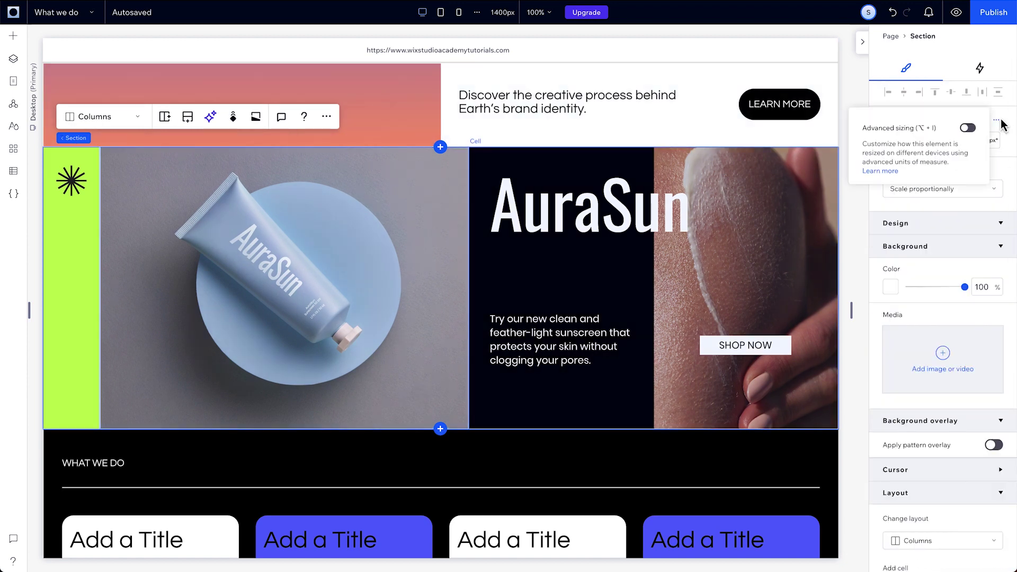
left_click(967, 129)
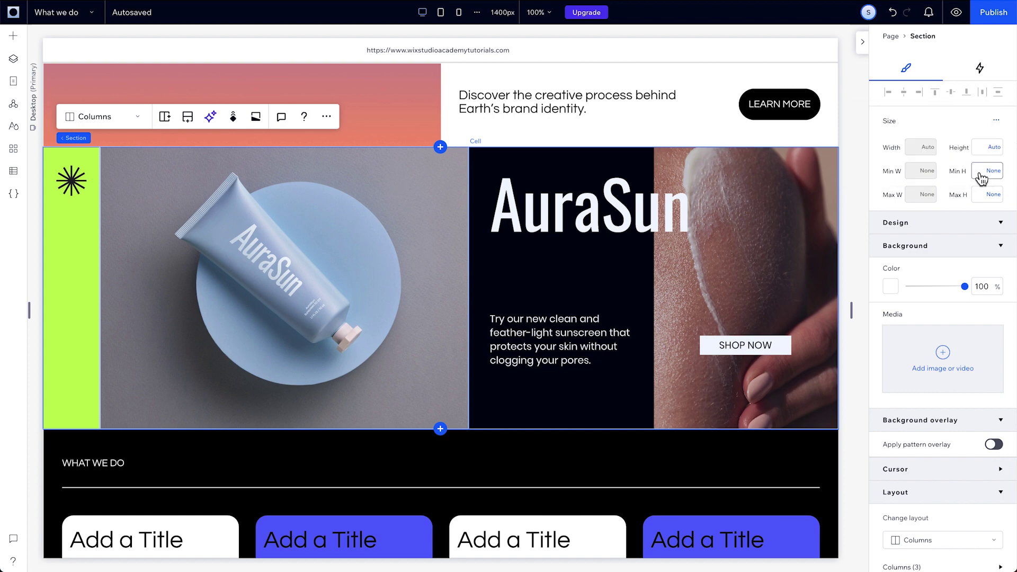
key("ctrl+z")
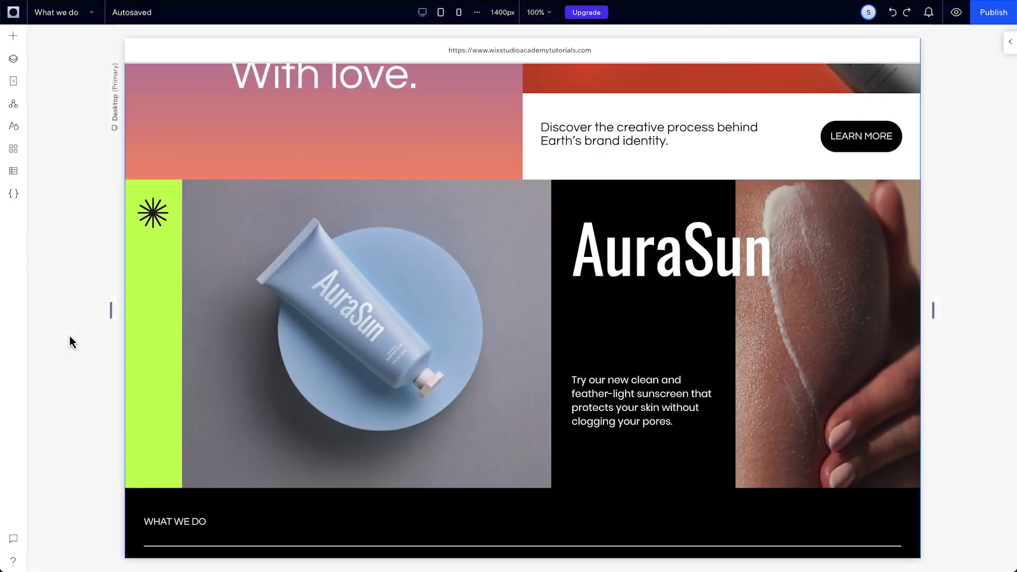
Step: Add grid lines to the AuraSun section, splitting the 0.9fr column into 0.4fr and 0.5fr
left_click(386, 316)
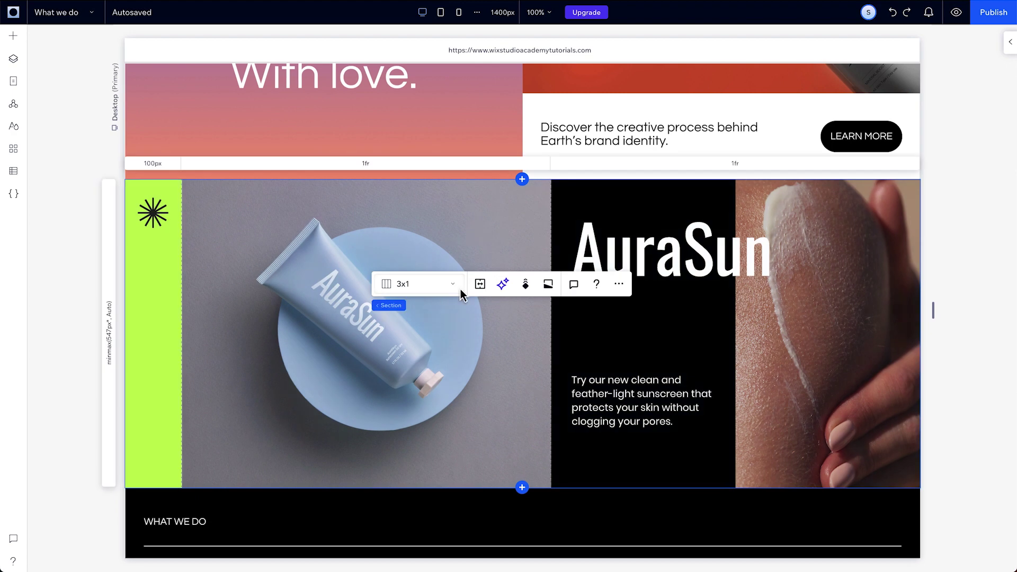
left_click(480, 284)
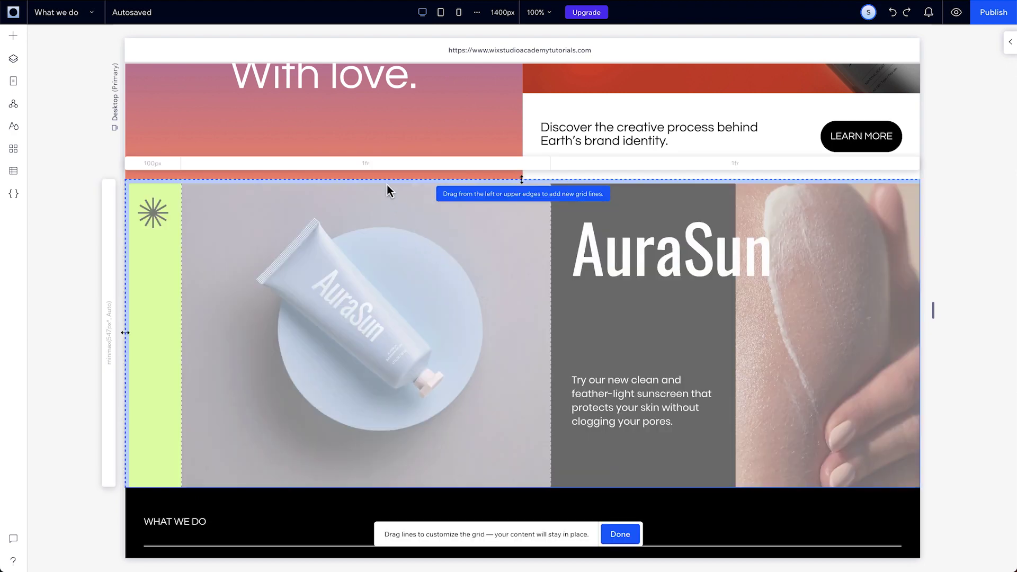
left_click_drag(386, 180, 388, 280)
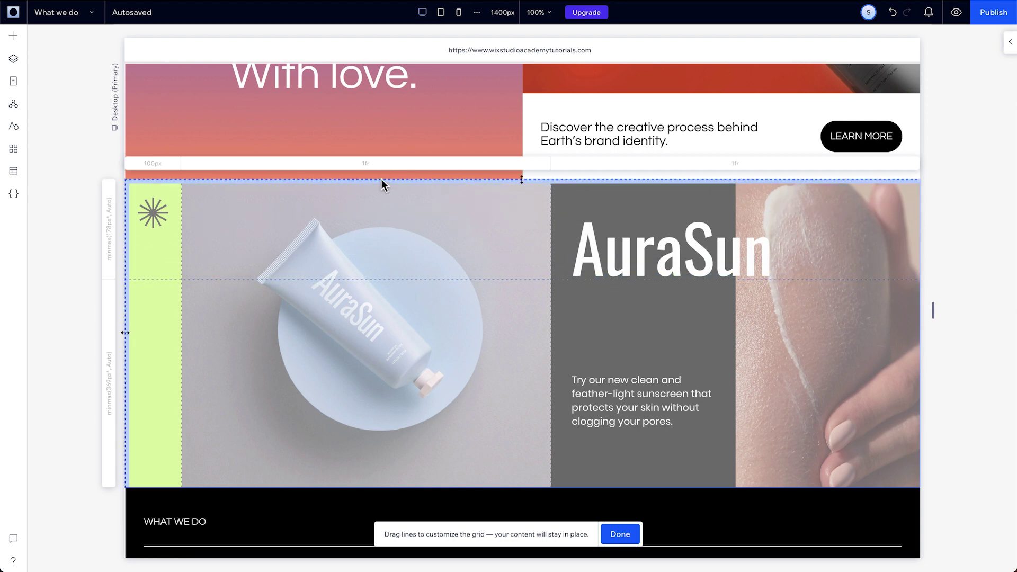
left_click_drag(380, 180, 369, 432)
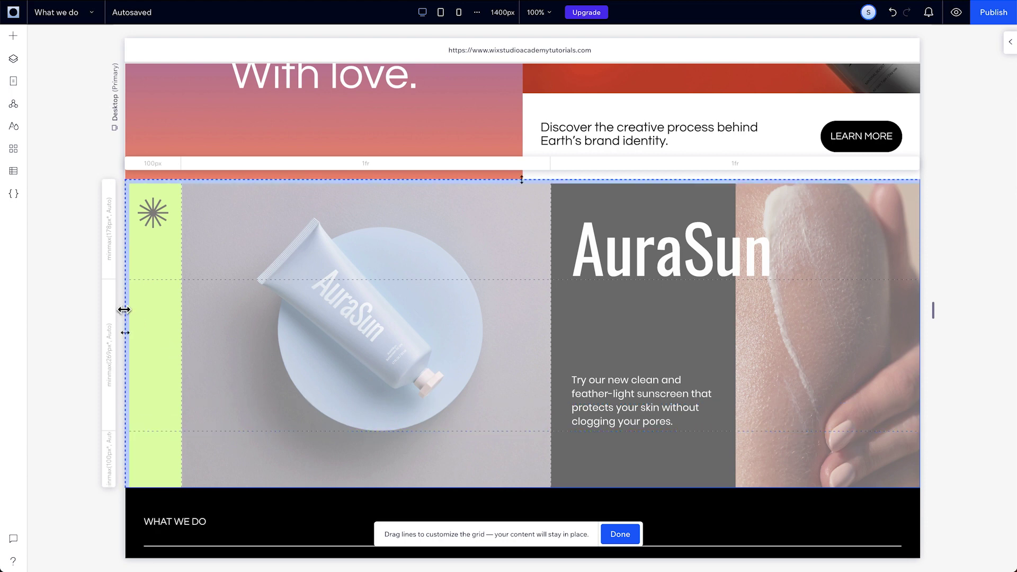
left_click_drag(125, 332, 570, 337)
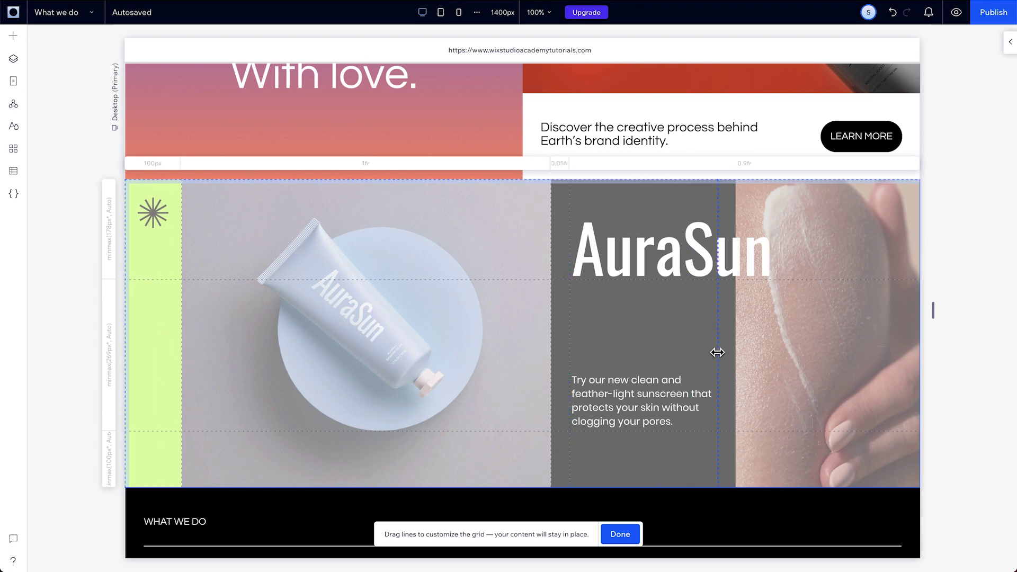
left_click(734, 356)
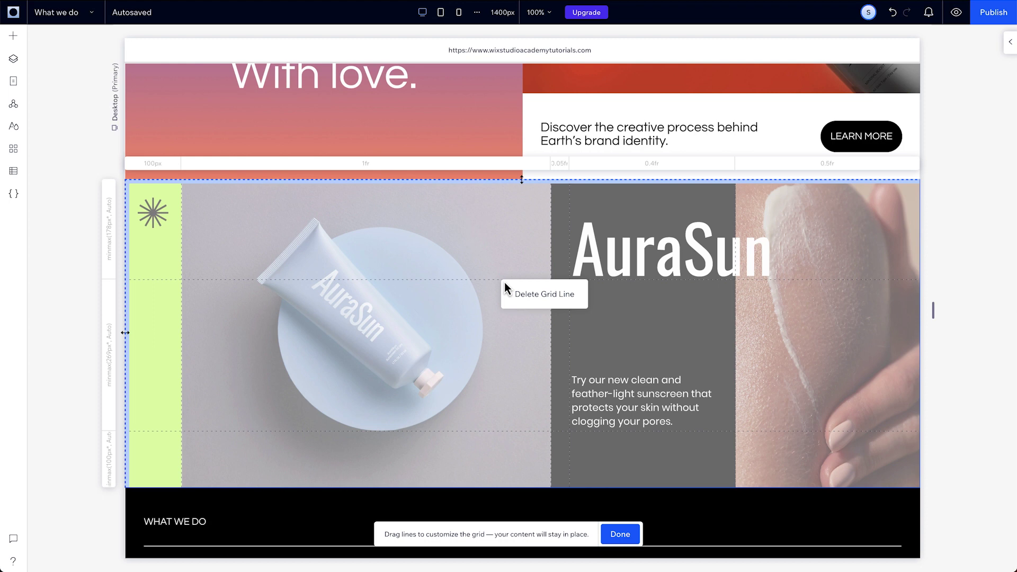
Step: Remove both horizontal grid lines so the section keeps a single row
left_click(506, 285)
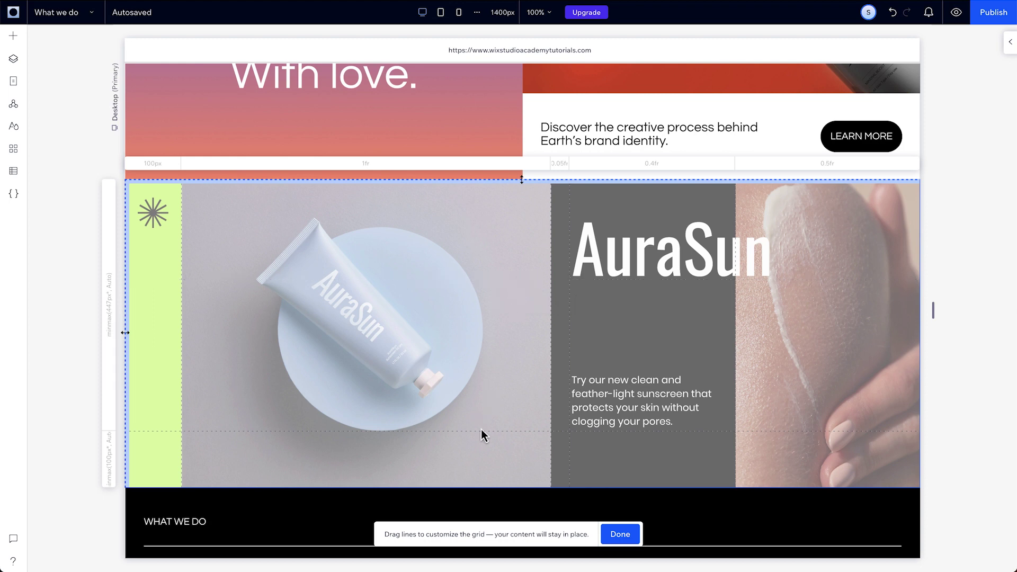
left_click_drag(481, 430, 504, 297)
left_click_drag(515, 154, 554, 146)
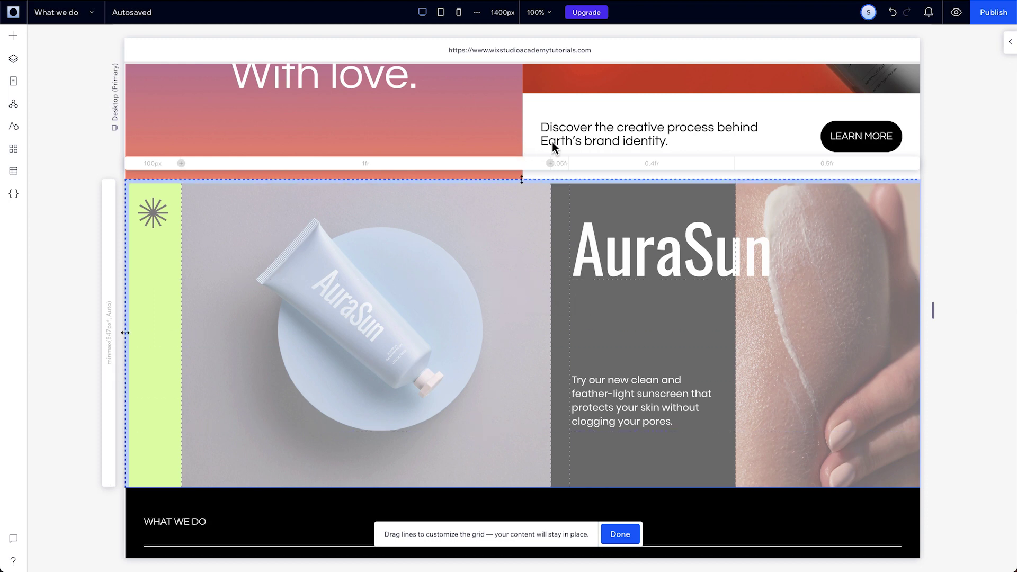
Step: Delete the extra column in Layout, leaving four columns, and finish grid editing
left_click(1009, 50)
scroll(986, 228, "down", 3)
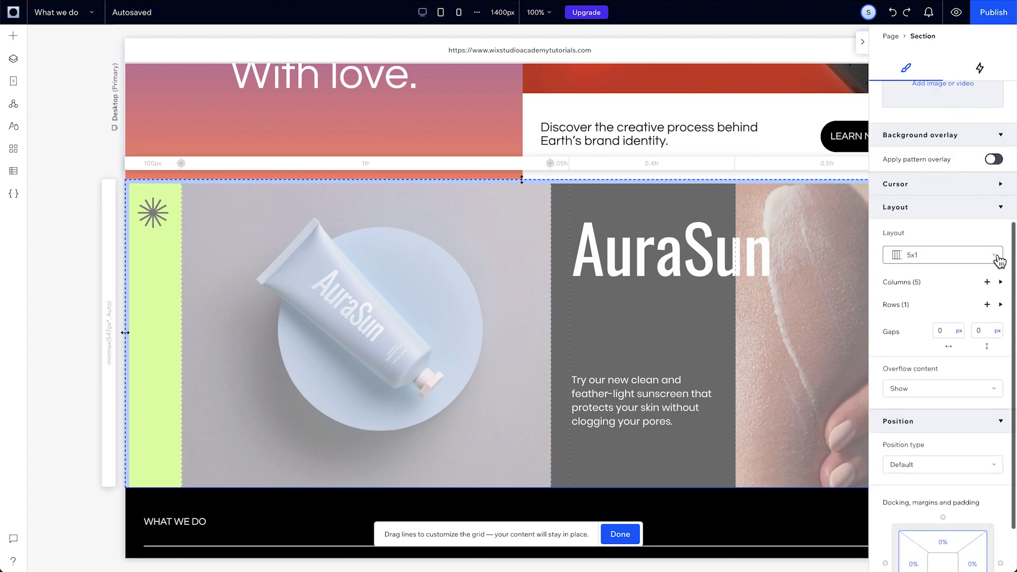
left_click(996, 395)
left_click(976, 450)
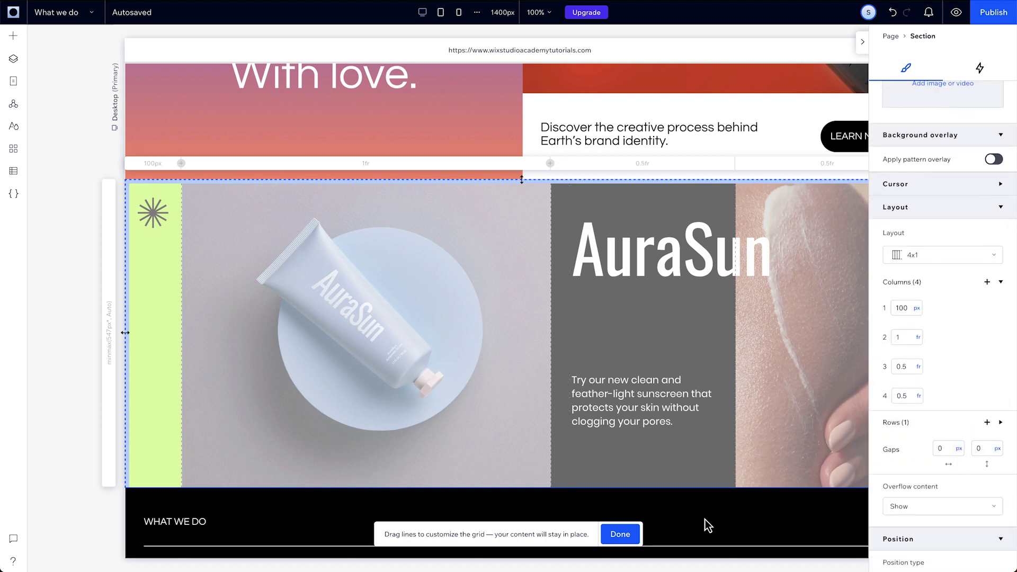
left_click(623, 545)
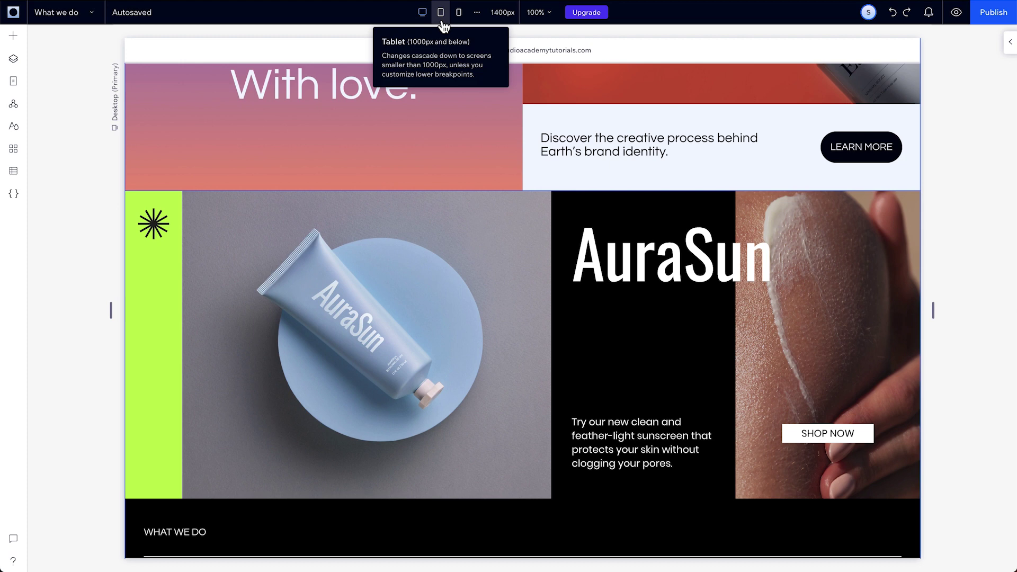
Step: On the mobile breakpoint, change the AuraSun section layout from 3x1 to 1x3
left_click(459, 13)
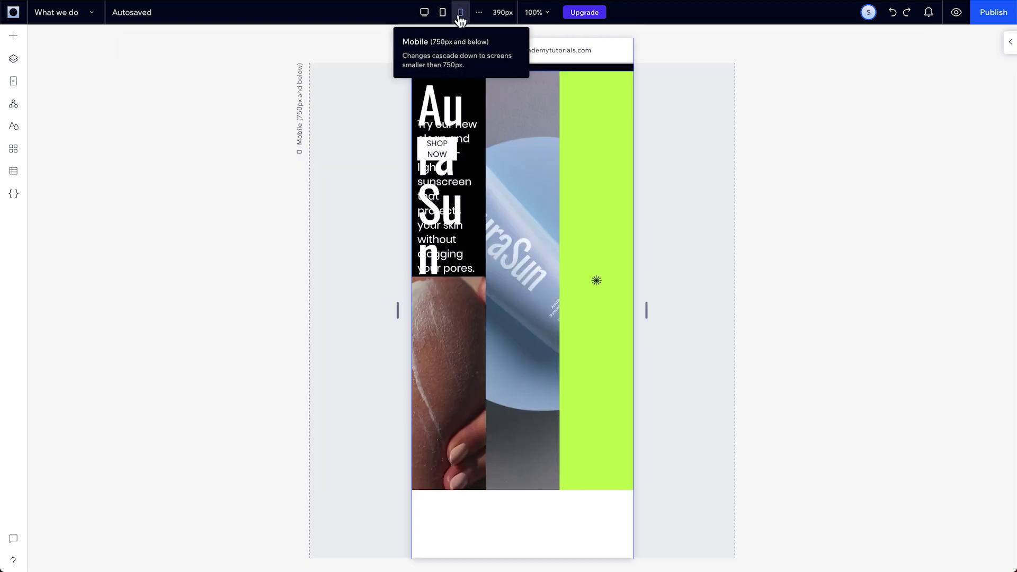
left_click(526, 165)
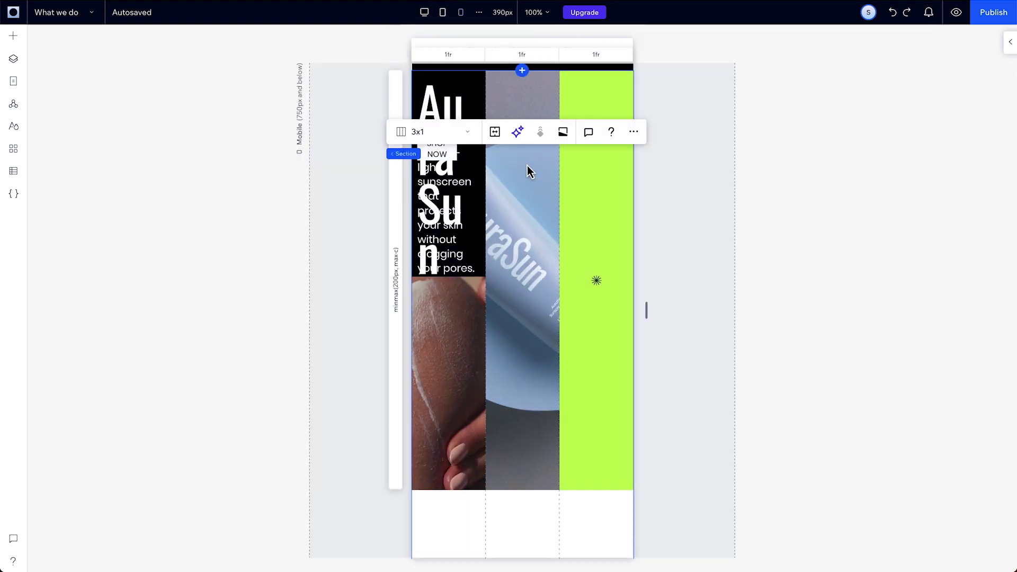
left_click(475, 133)
left_click(449, 112)
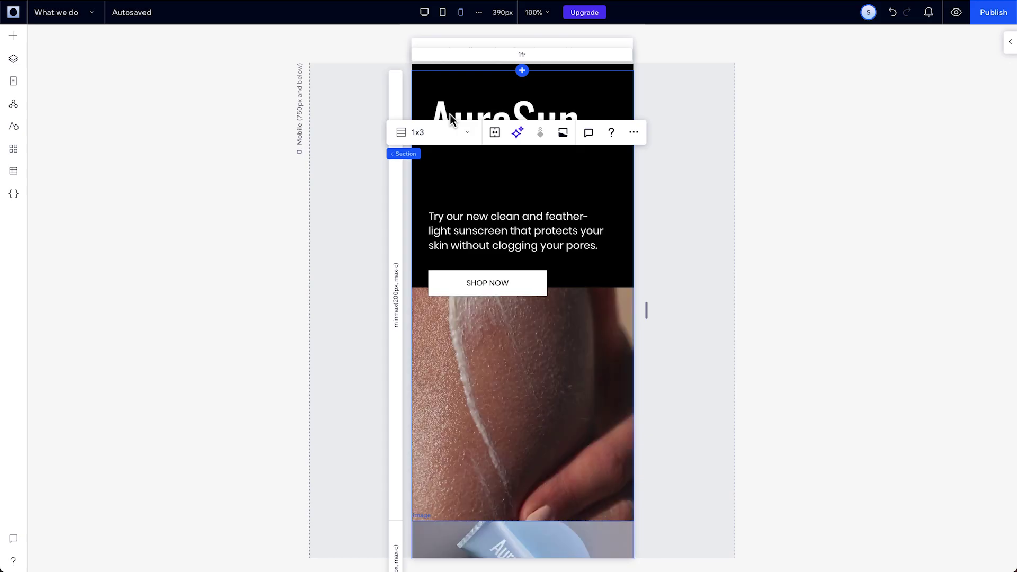